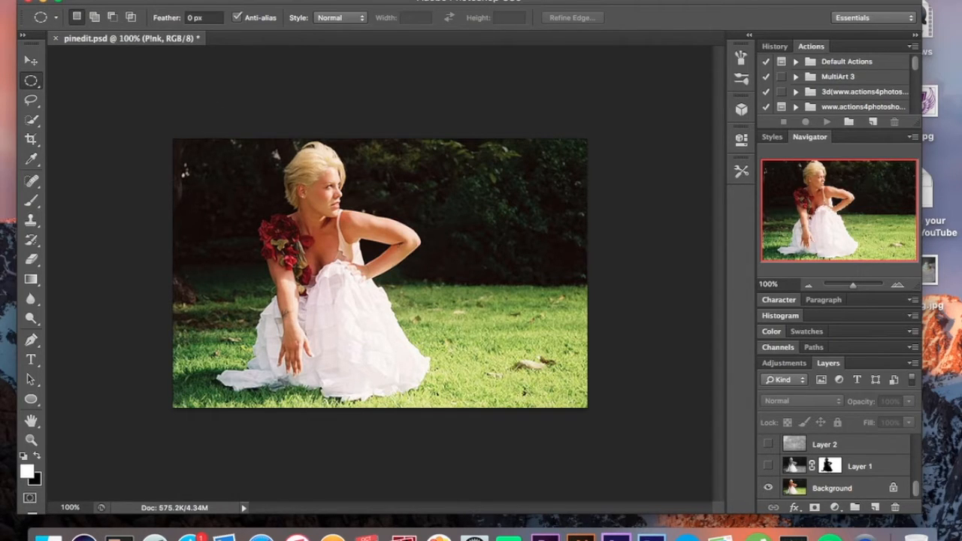
Step: Show Layer 1 with its layer mask disabled
click(33, 71)
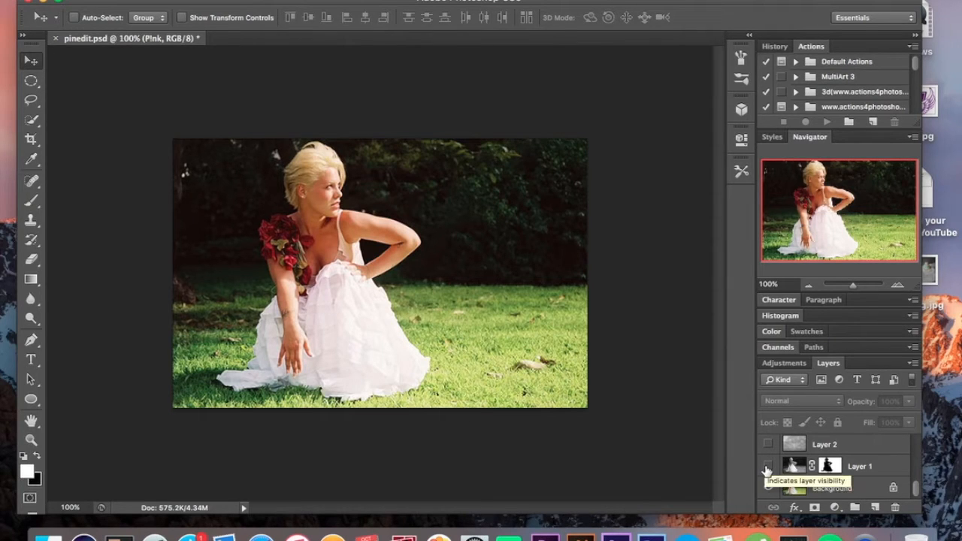
right_click(828, 465)
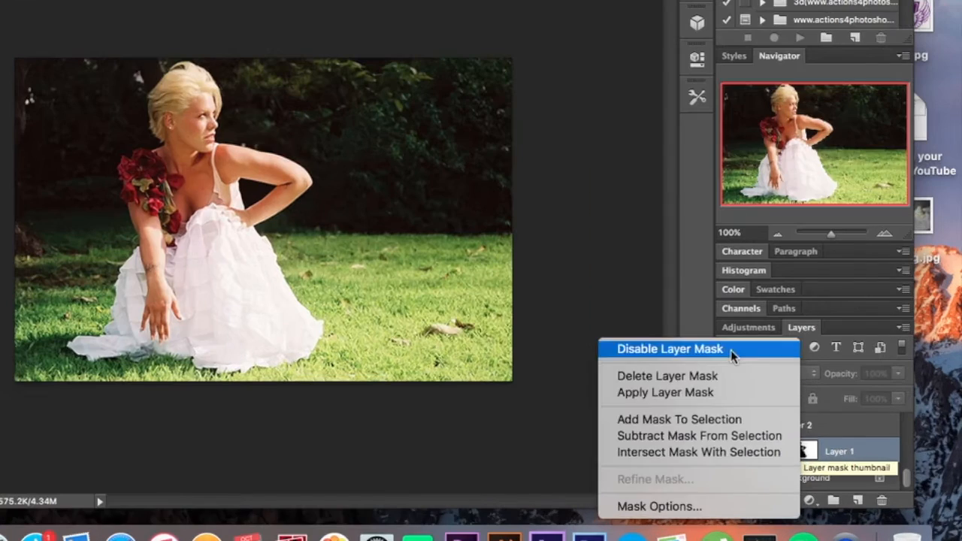
click(732, 349)
click(728, 451)
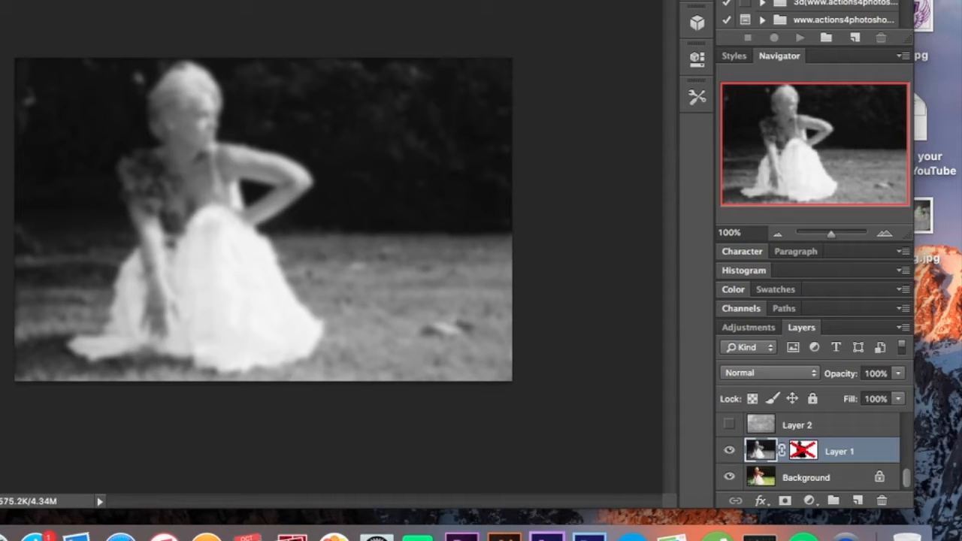
Step: View the Gaussian Blur settings for Layer 1 and close them without applying the filter
click(227, 0)
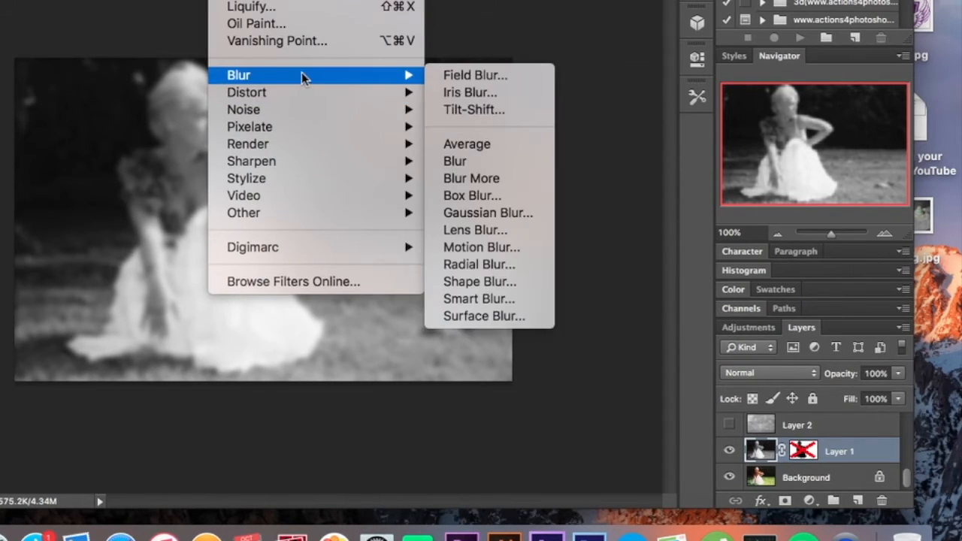
mouse_move(399, 75)
click(483, 214)
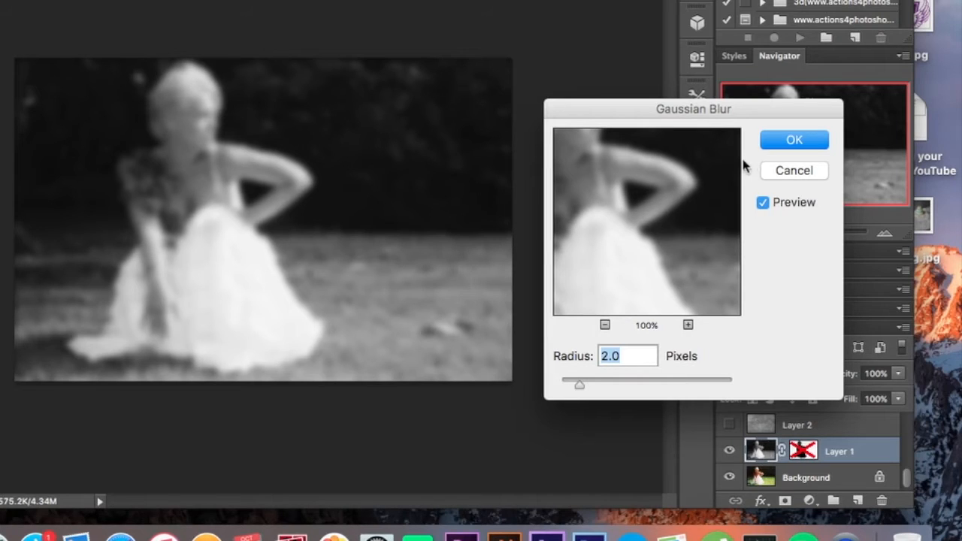
click(776, 175)
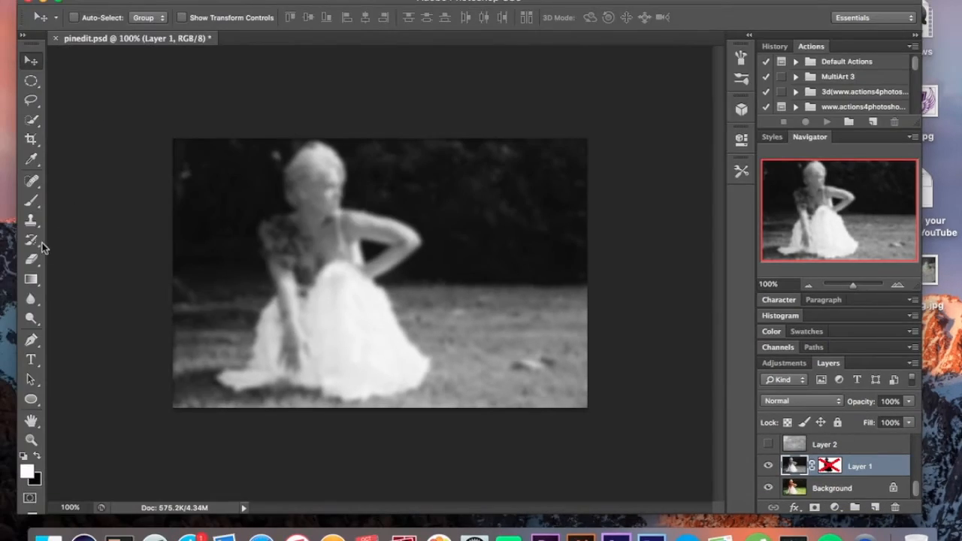
Step: Enable the layer mask on Layer 1 again and return to the Move tool
click(32, 261)
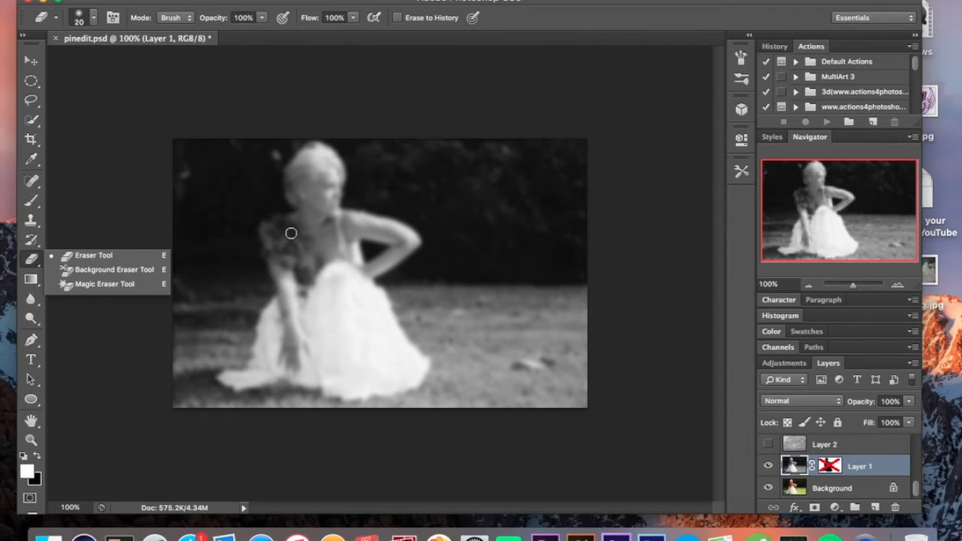
right_click(830, 466)
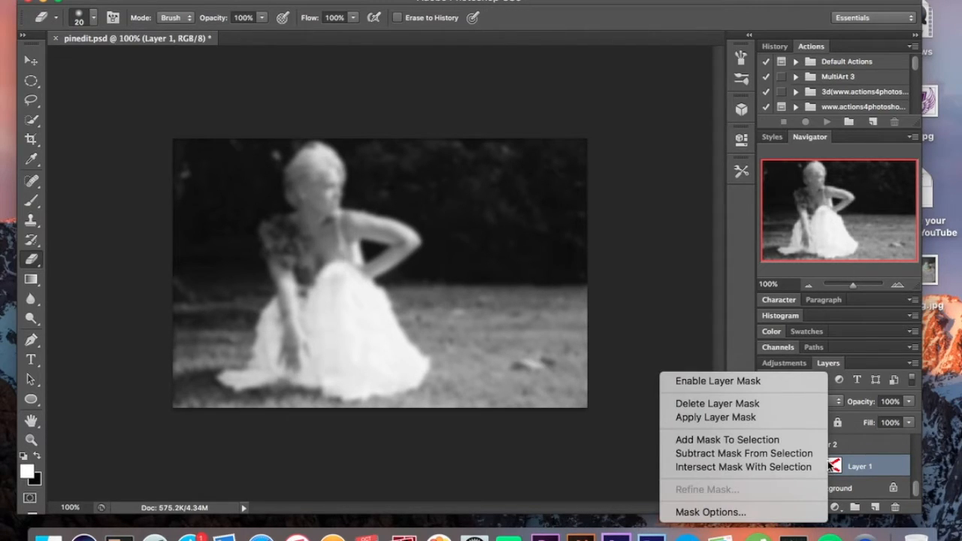
click(796, 383)
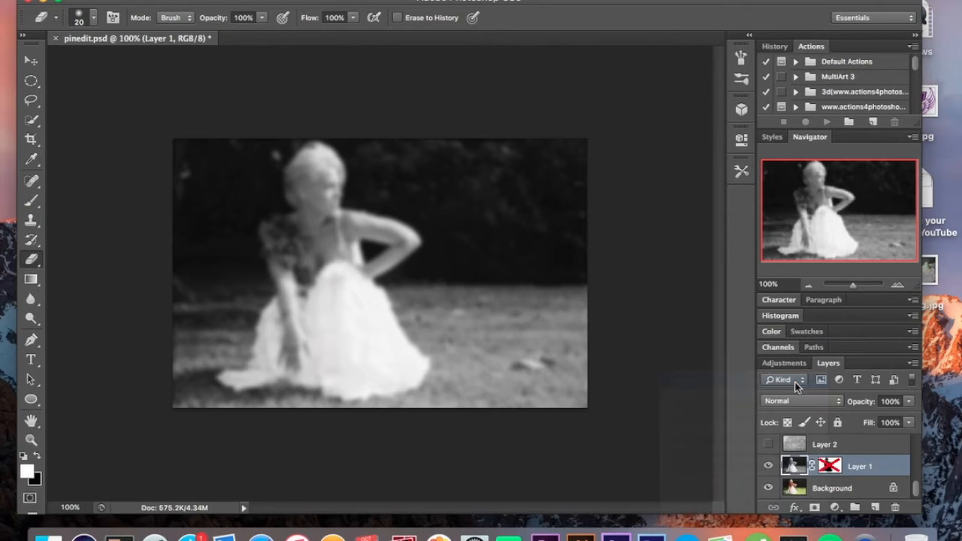
click(33, 64)
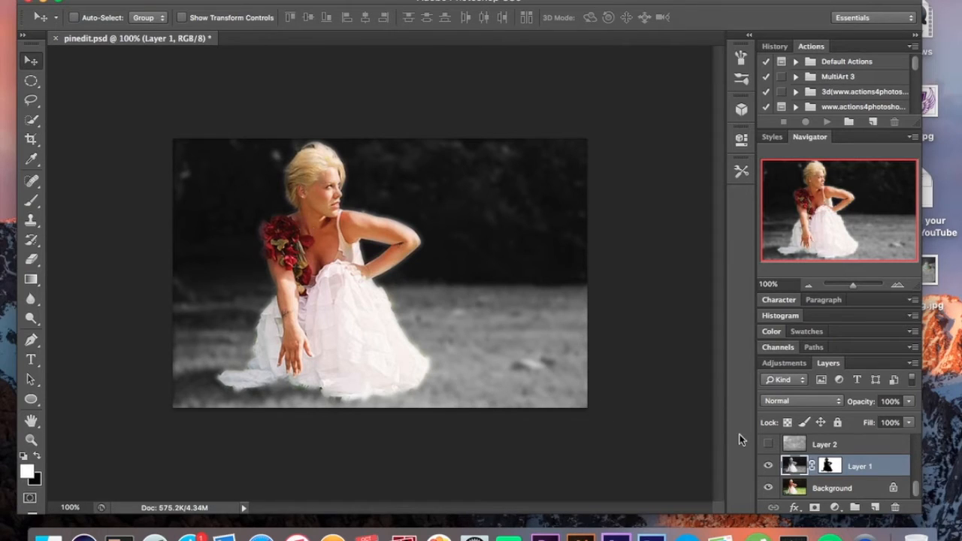
Step: Show Layer 2, the cloud texture above Layer 1, to preview it over the photo, and hide it again
click(800, 444)
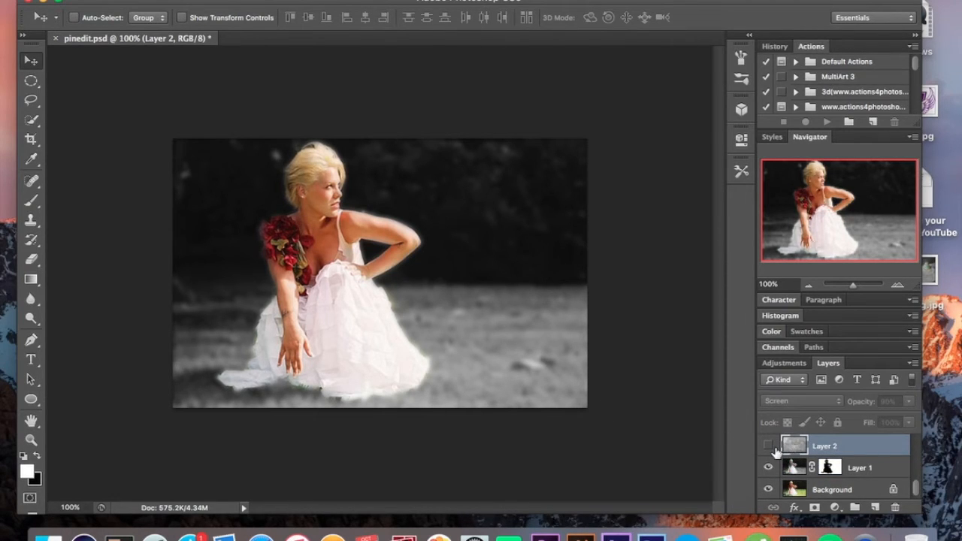
click(767, 448)
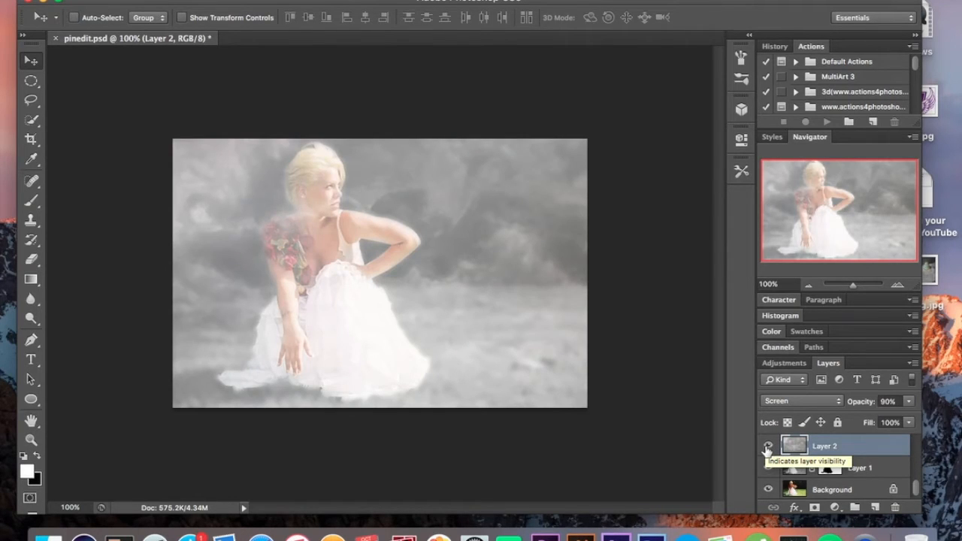
click(871, 468)
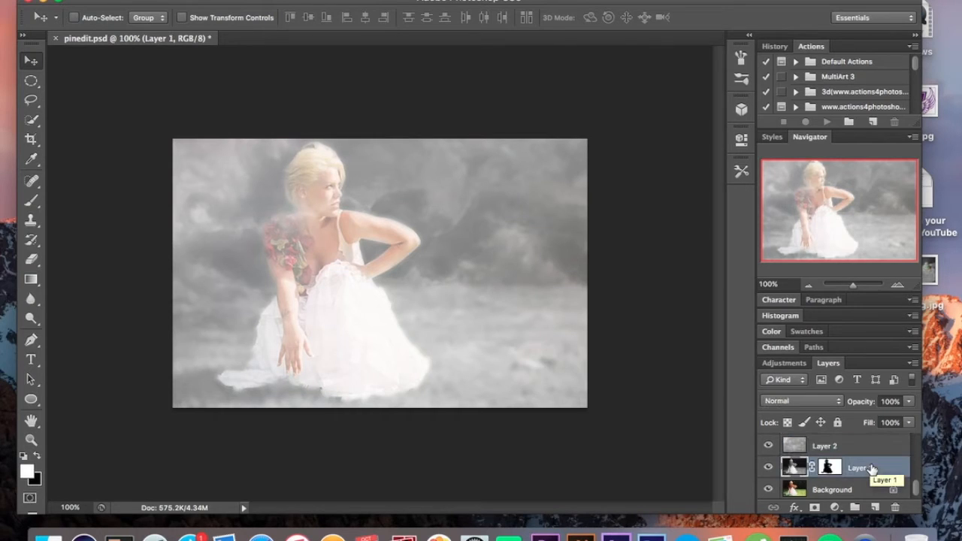
click(863, 439)
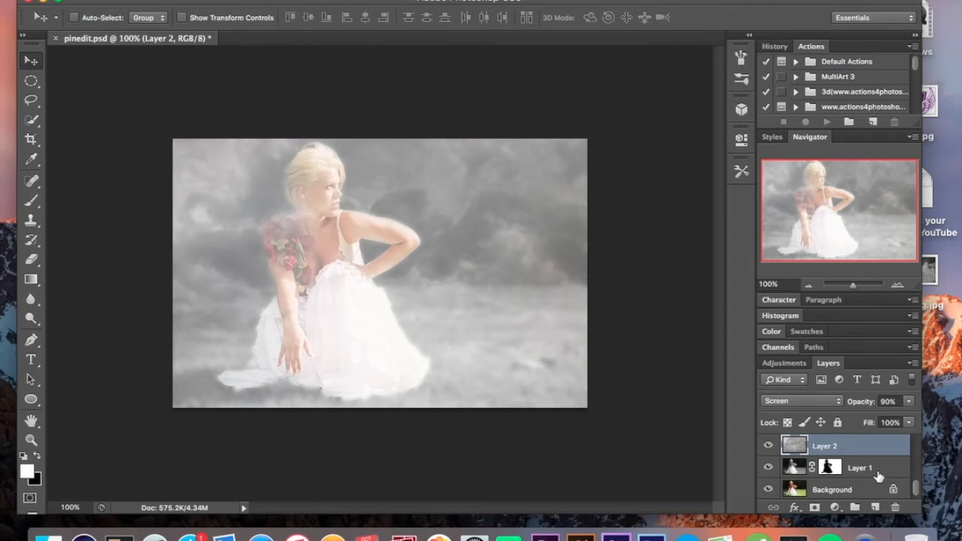
scroll(864, 477, up, 2)
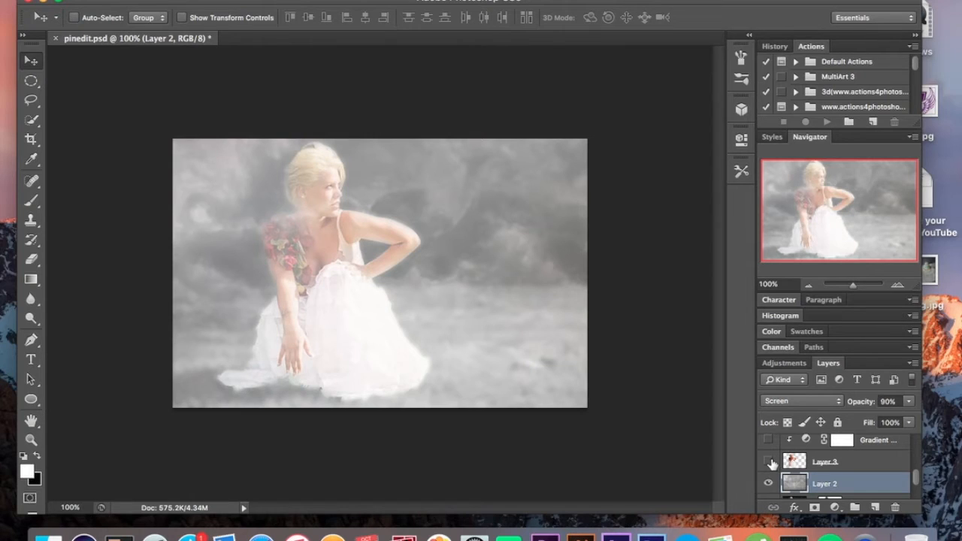
click(767, 484)
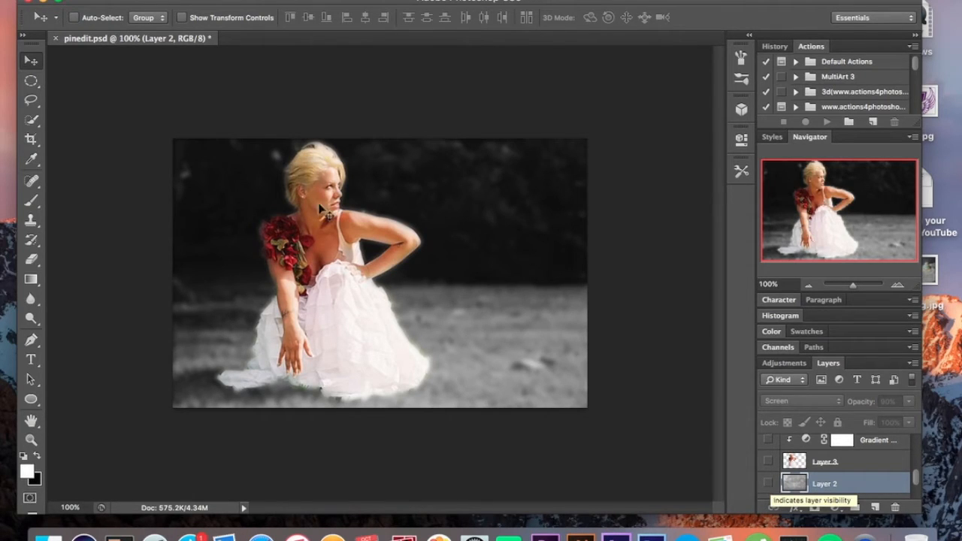
Step: Select the whole woman on the Background layer with the Quick Selection tool, including arms and flowers, and deselect her again
click(31, 120)
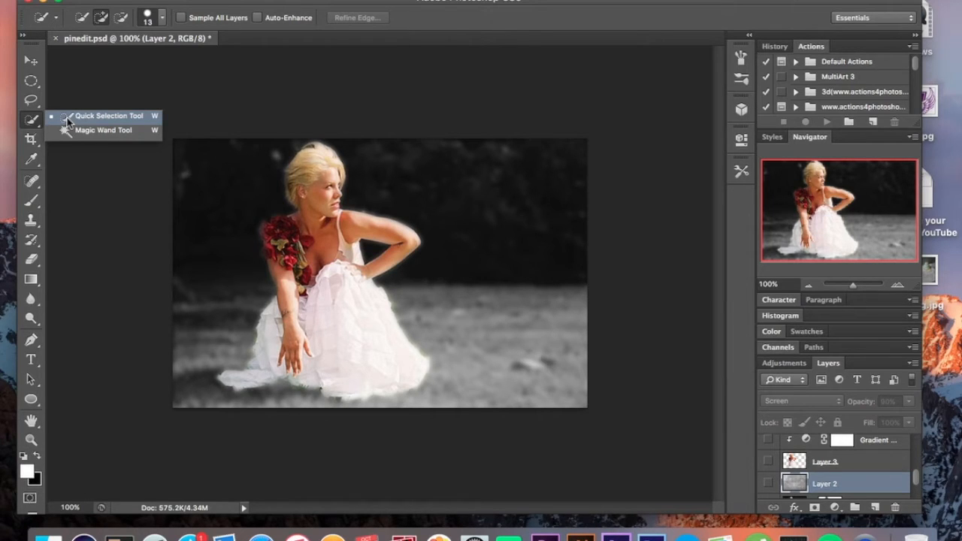
click(67, 118)
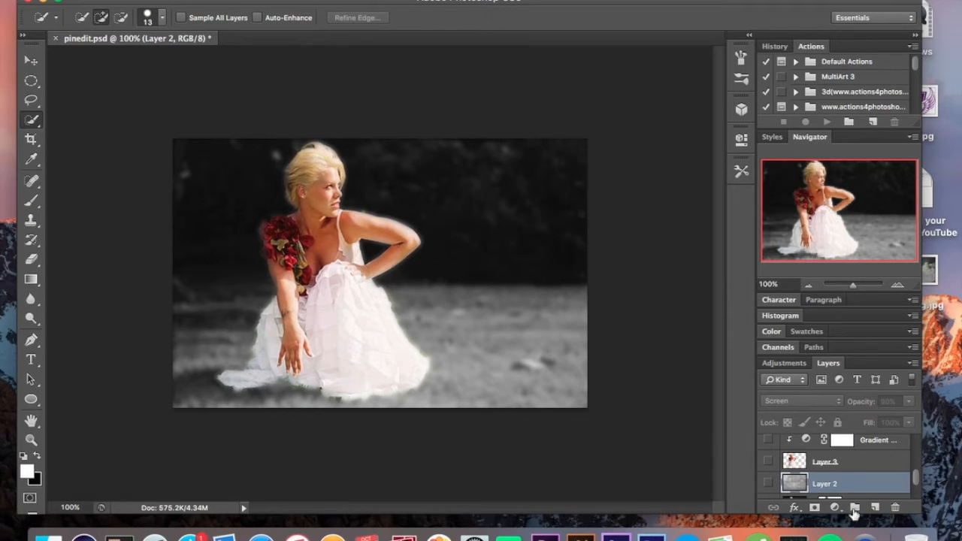
scroll(836, 469, down, 2)
click(836, 489)
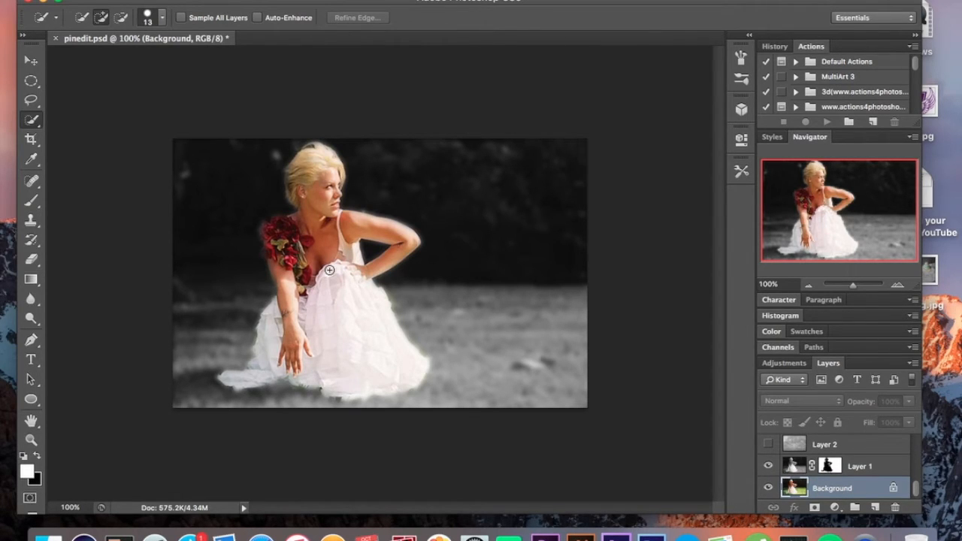
mouse_move(319, 223)
mouse_down()
mouse_move(352, 367)
mouse_move(361, 388)
mouse_up()
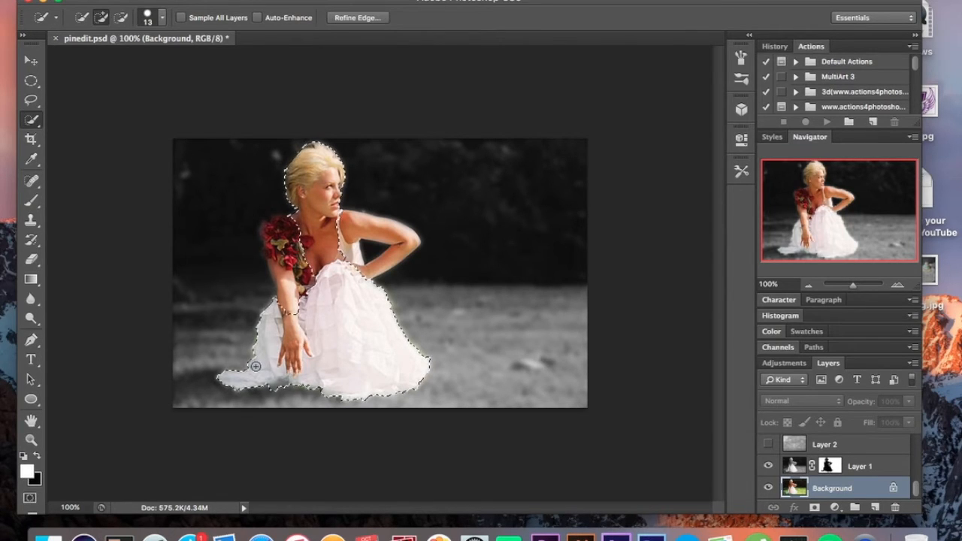
drag(355, 227, 404, 242)
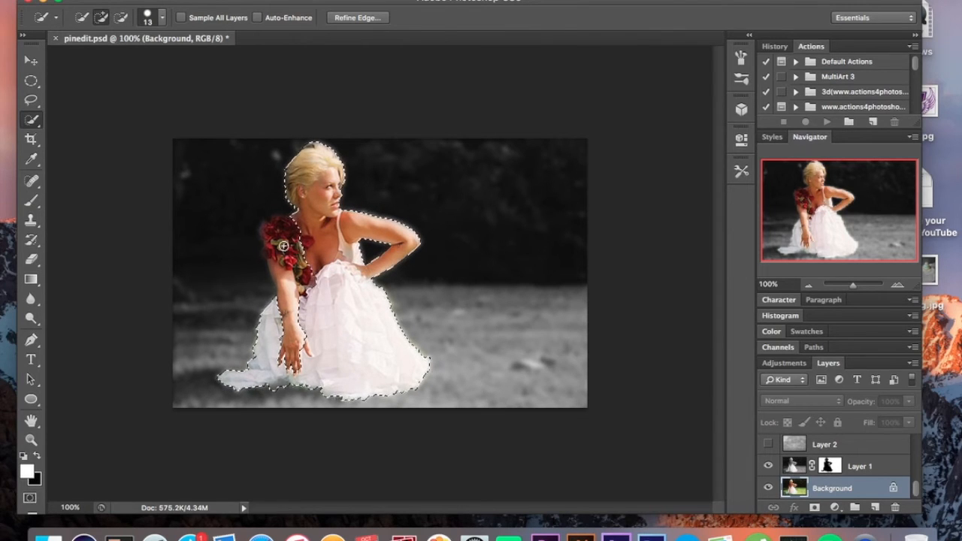
mouse_move(283, 244)
mouse_down()
mouse_move(291, 264)
mouse_move(276, 269)
mouse_up()
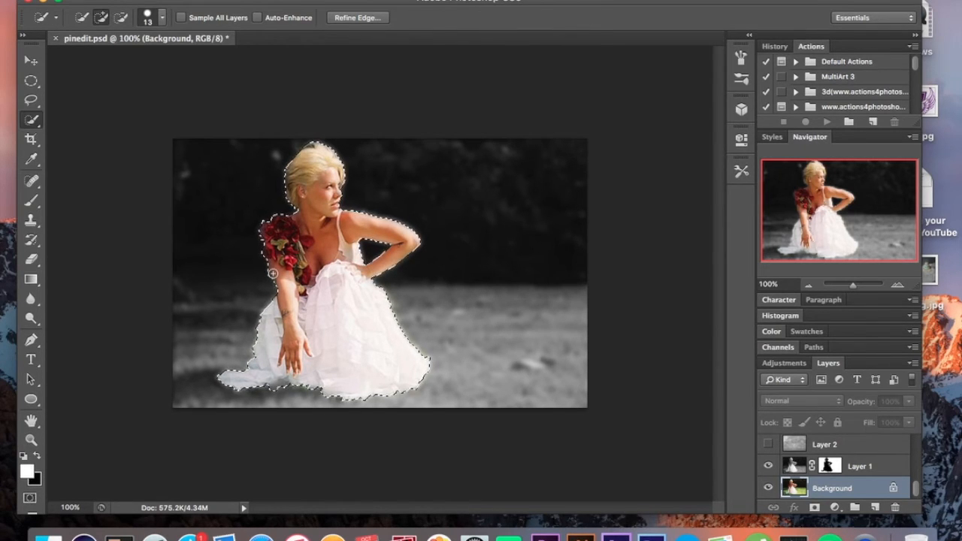
key(super+d)
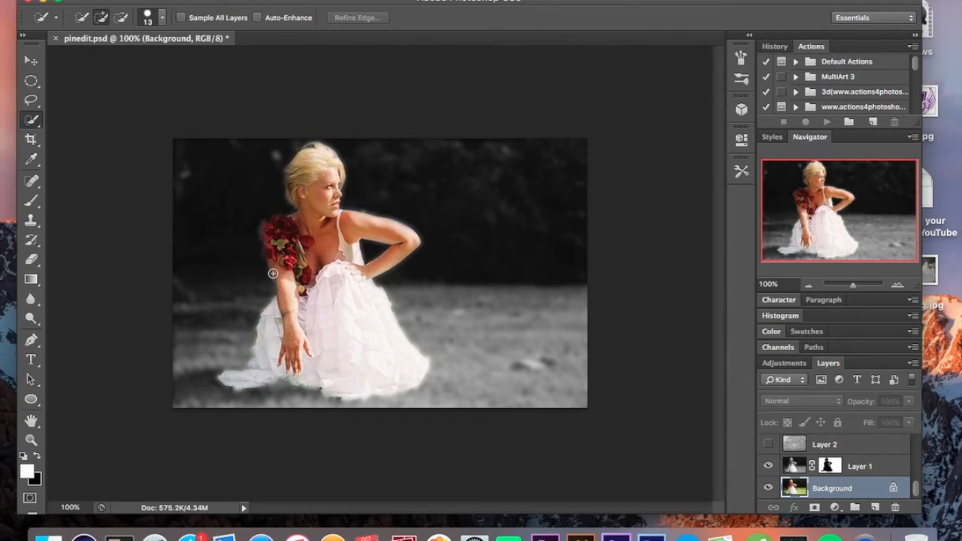
Step: Make Layer 2 and the woman's cutout on Layer 3 visible, and select Layer 3
scroll(850, 466, up, 2)
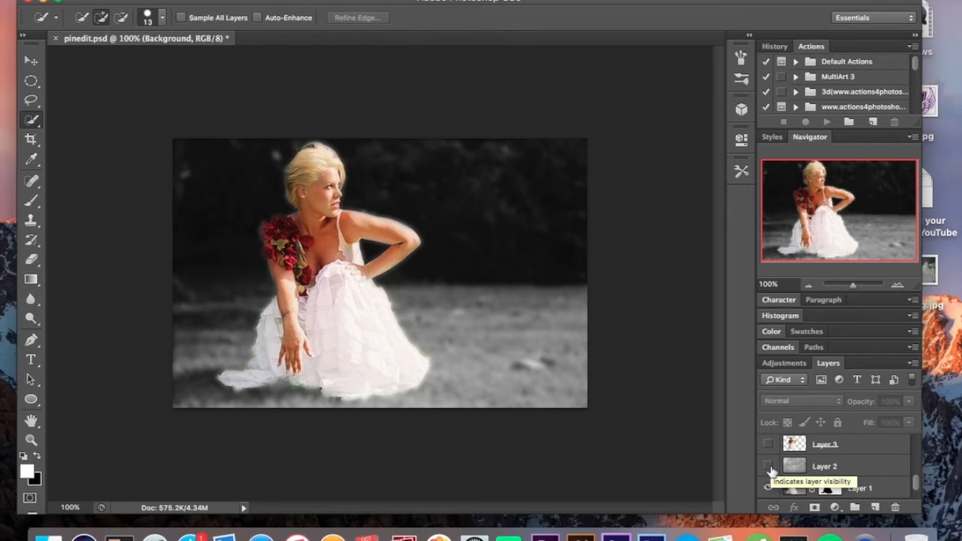
click(767, 466)
click(767, 444)
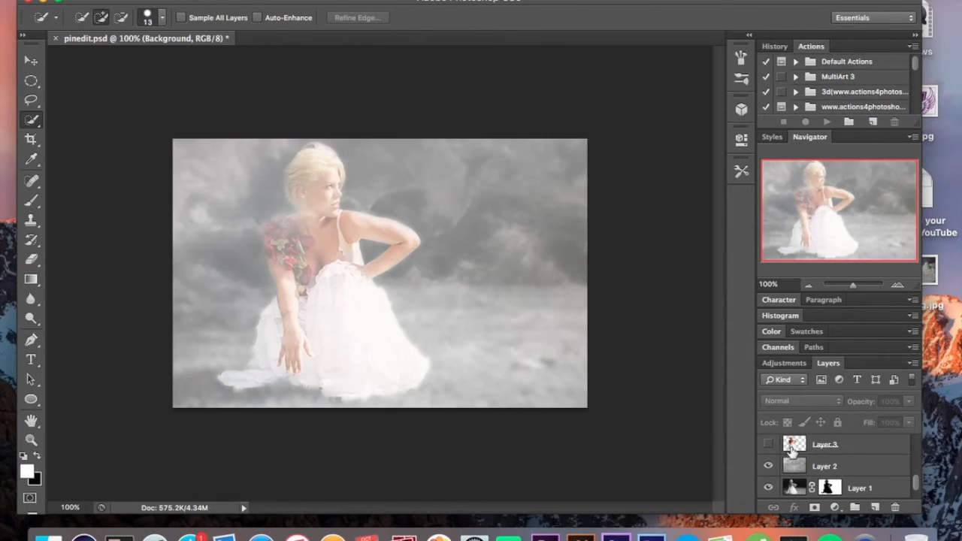
click(834, 447)
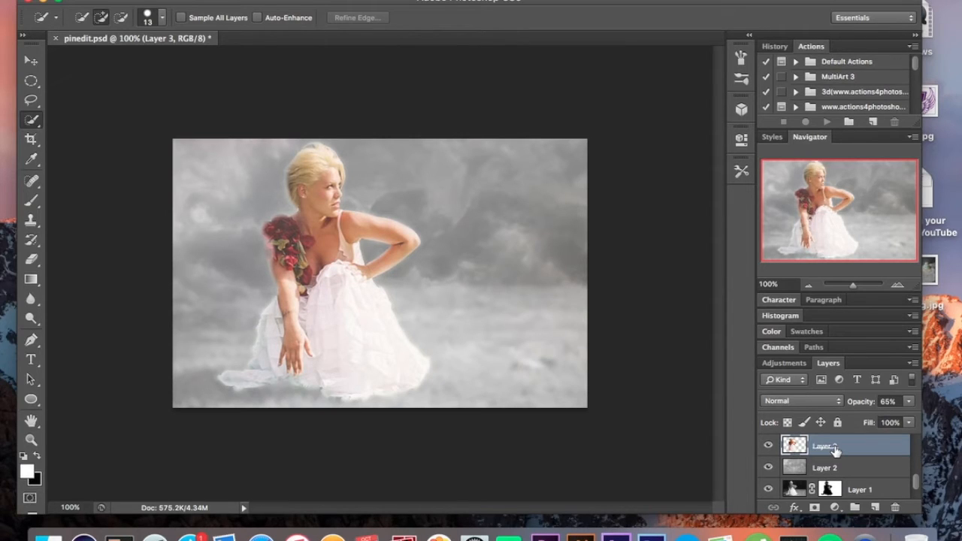
Step: Examine the Cobalt-Iron 2 gradient of the Gradient Map above Layer 3 and browse the gradient presets, keeping the current one
scroll(835, 449, up, 3)
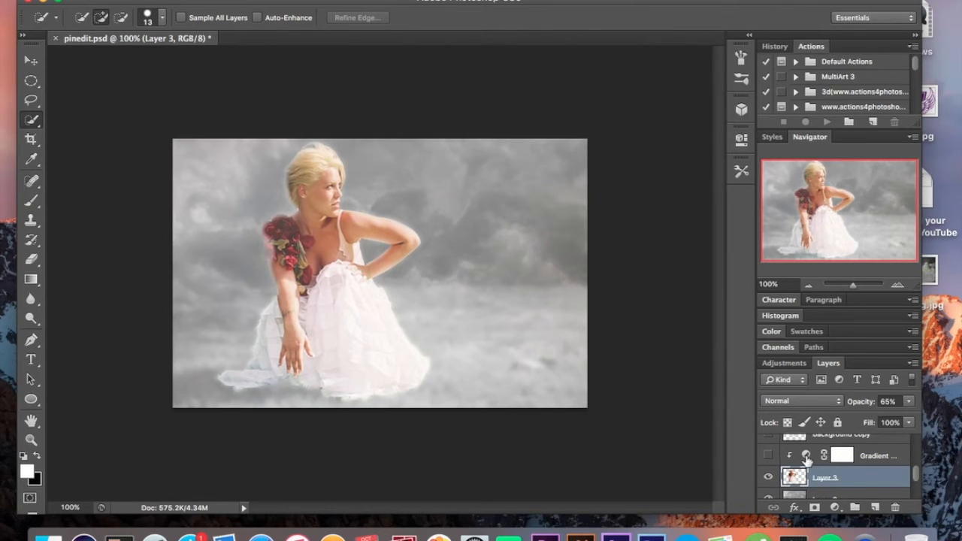
double_click(806, 456)
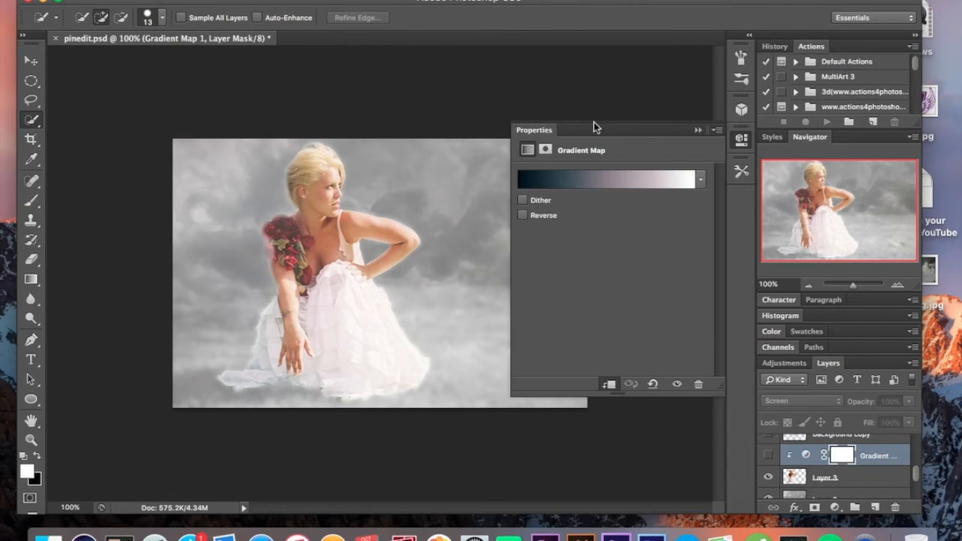
click(625, 180)
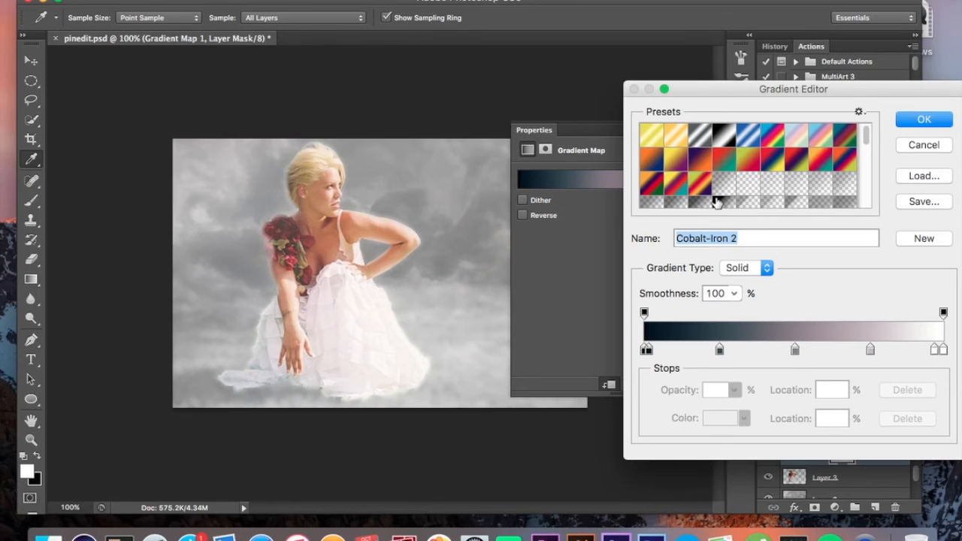
scroll(716, 202, down, 5)
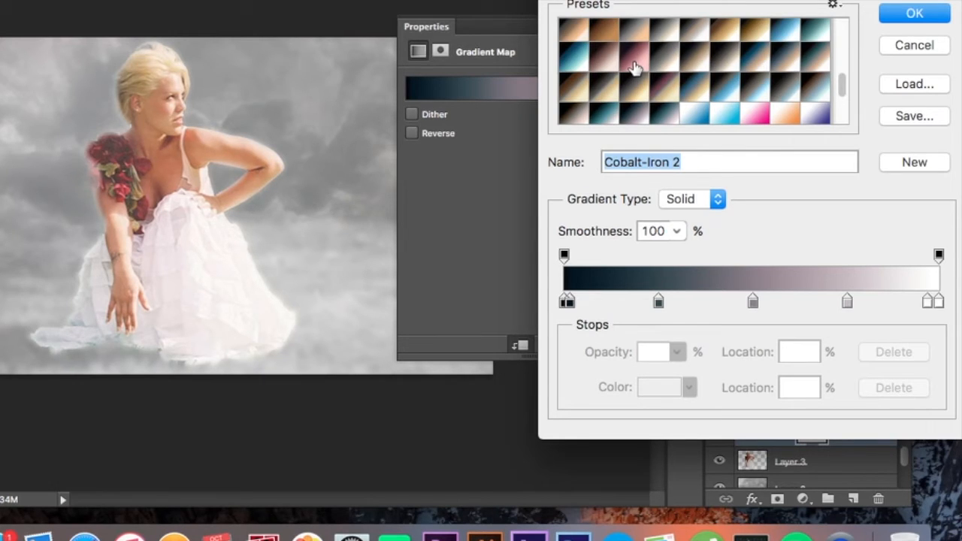
scroll(635, 62, up, 2)
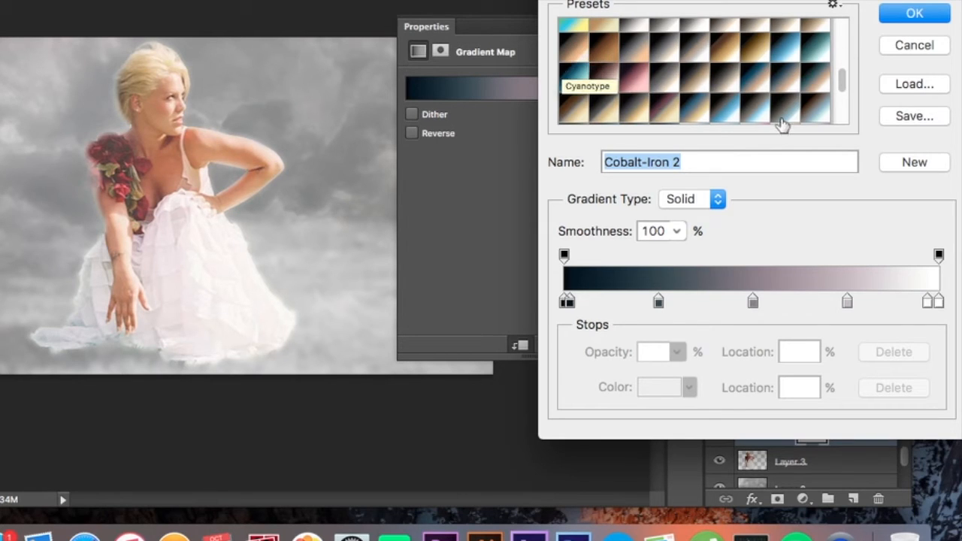
scroll(706, 79, down, 3)
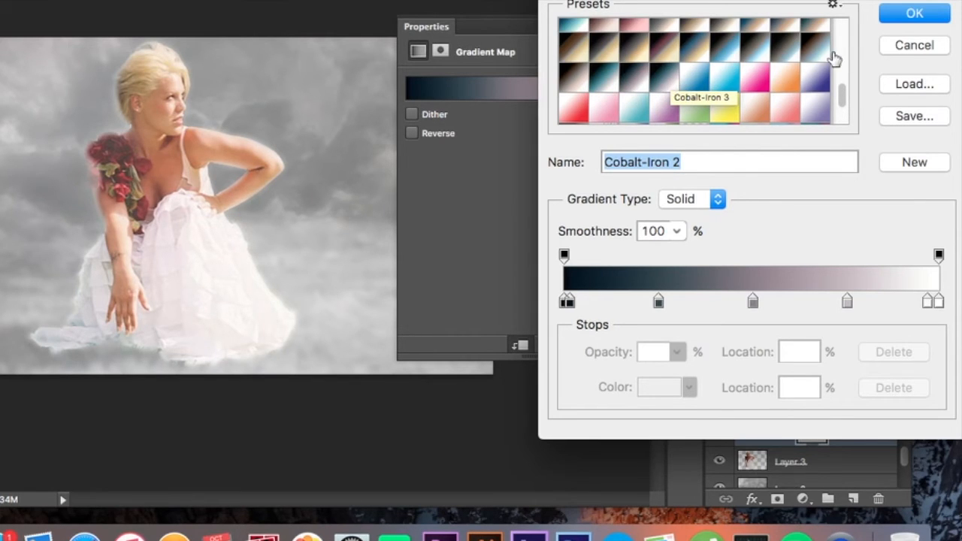
click(930, 20)
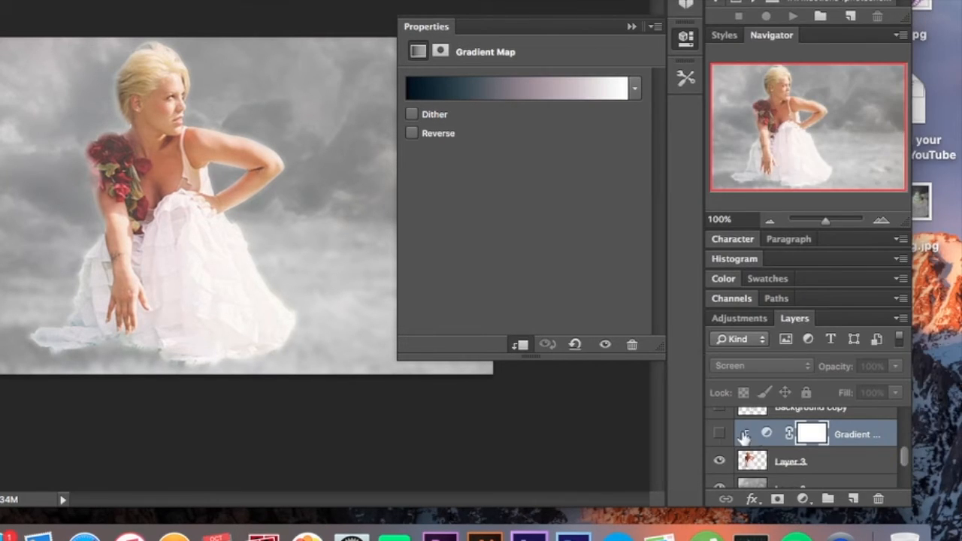
Step: Select the Gradient Map adjustment clipped to Layer 3 and make it visible
click(888, 437)
alt+click(746, 427)
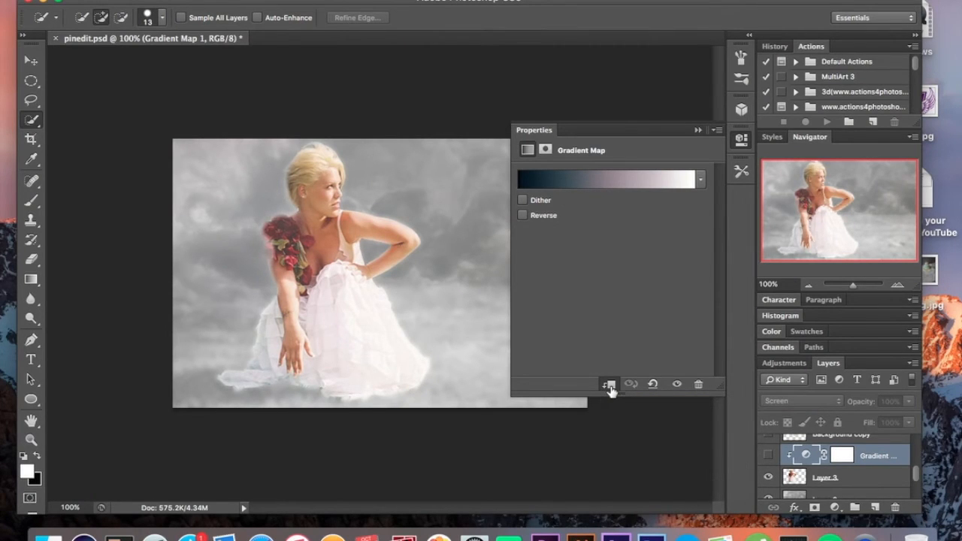
click(767, 456)
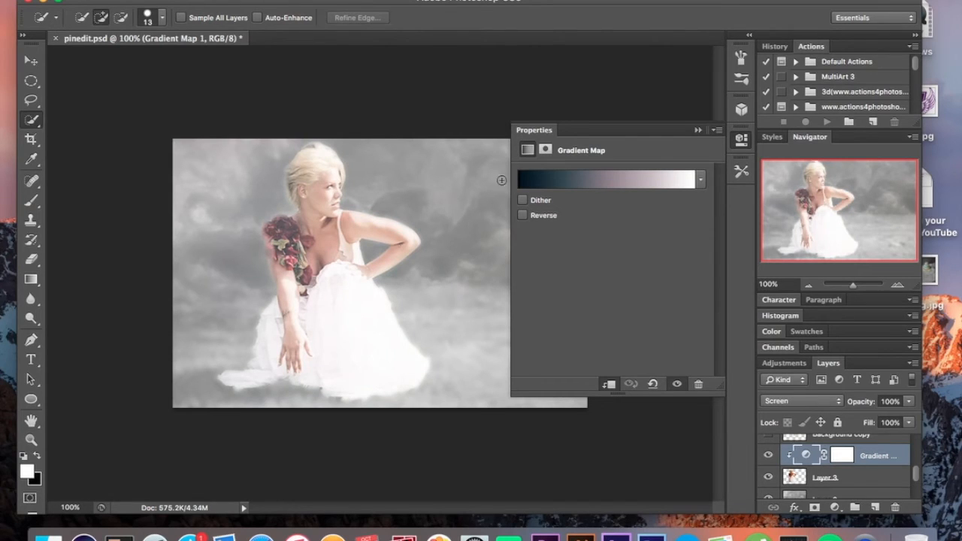
Step: Collapse the Gradient Map properties and make the Background copy layer visible
click(697, 130)
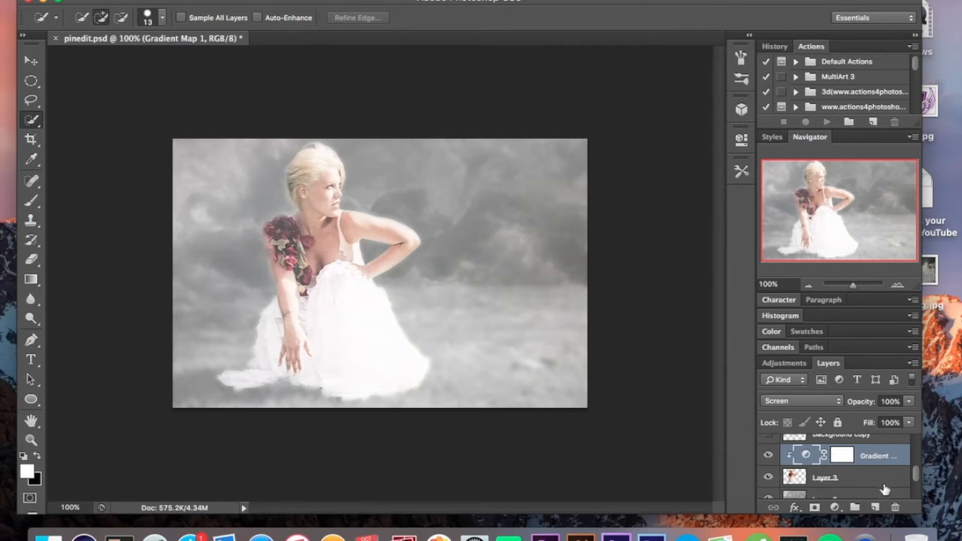
scroll(882, 489, up, 1)
scroll(883, 489, up, 2)
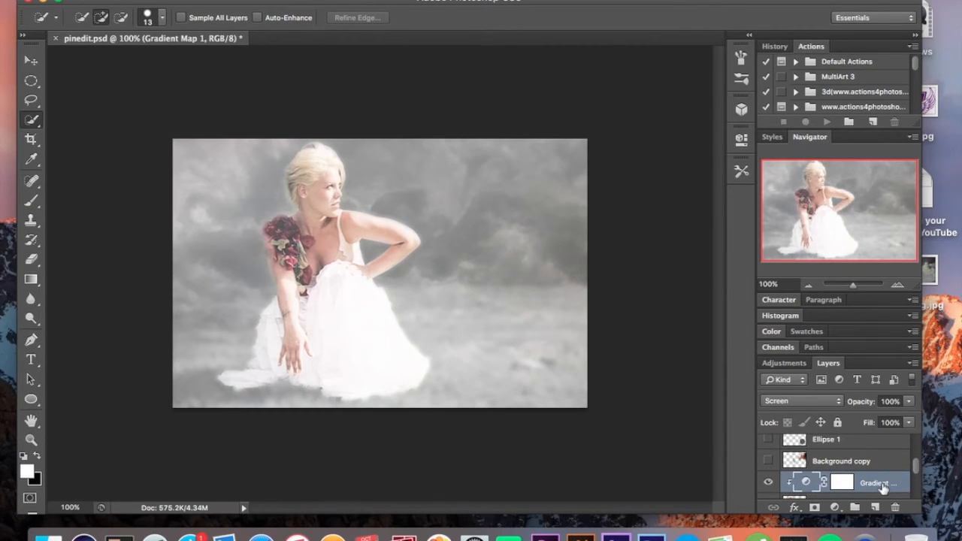
click(767, 460)
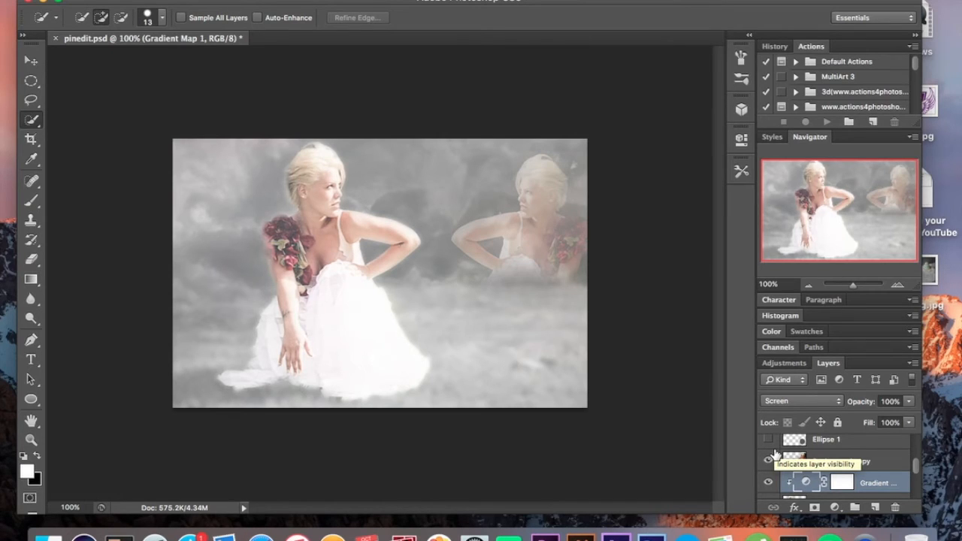
Step: Select the original Background layer at the bottom of the layer stack, and switch the selection to the Background copy layer
scroll(775, 453, down, 5)
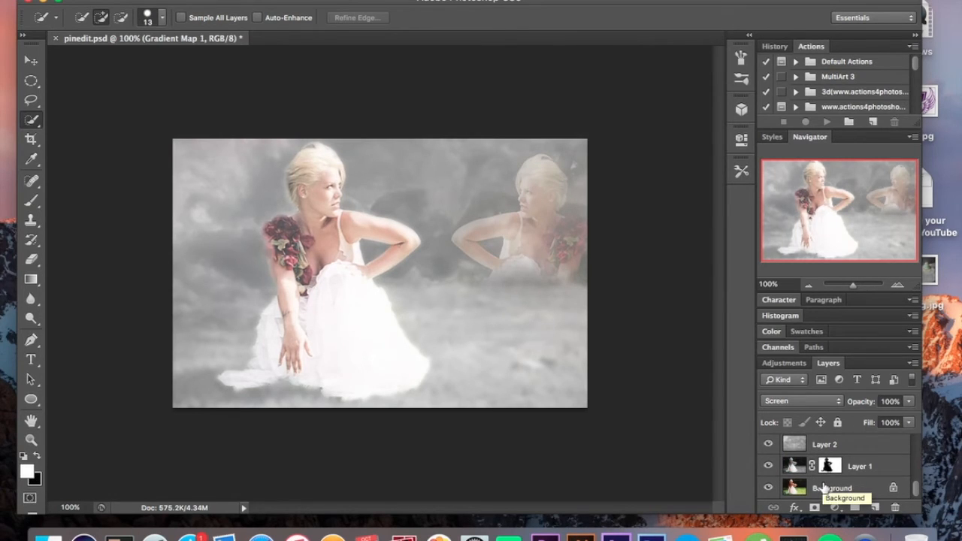
click(823, 488)
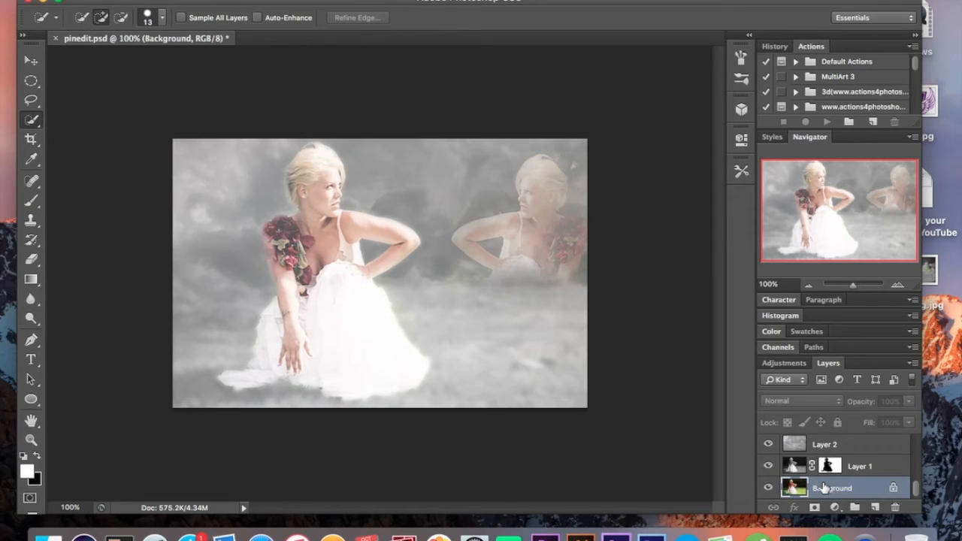
scroll(823, 488, up, 10)
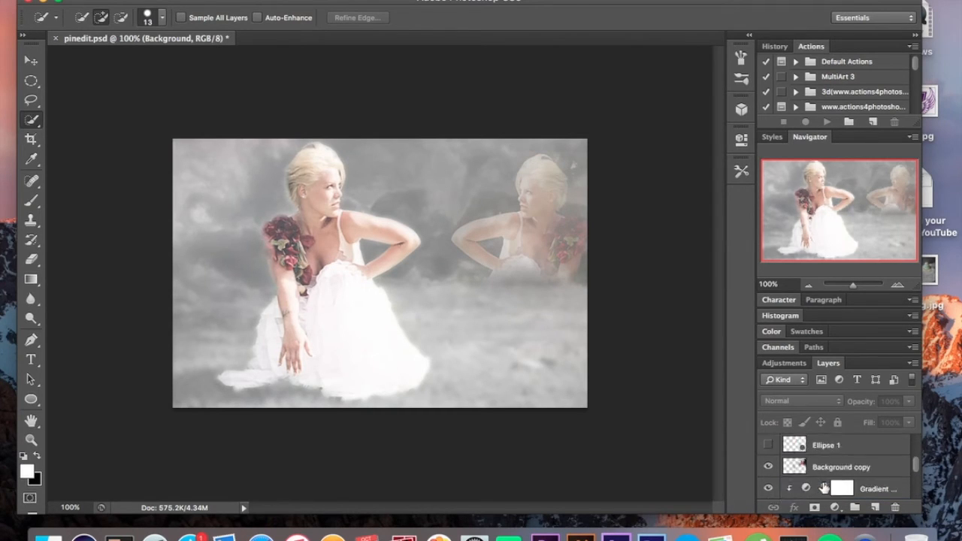
scroll(824, 487, down, 5)
scroll(824, 487, down, 5)
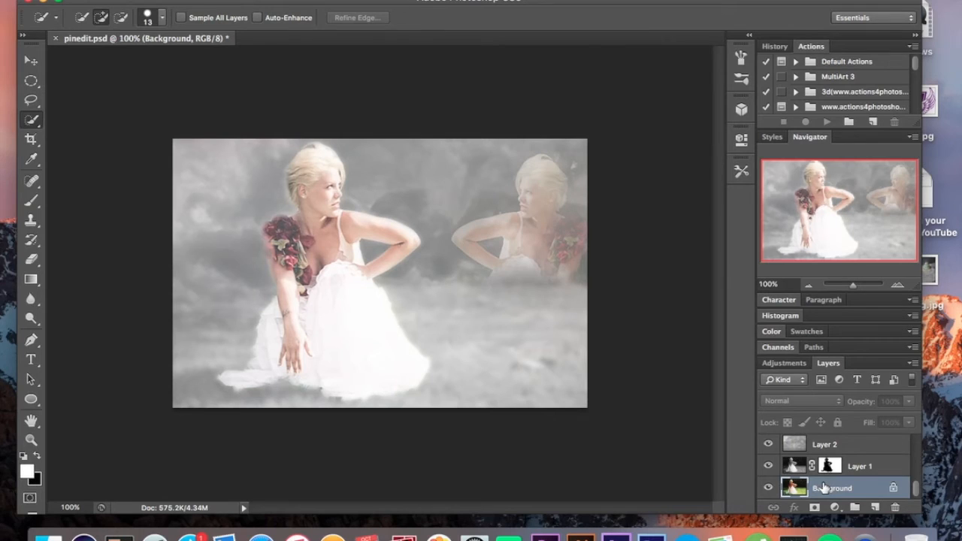
scroll(837, 464, up, 3)
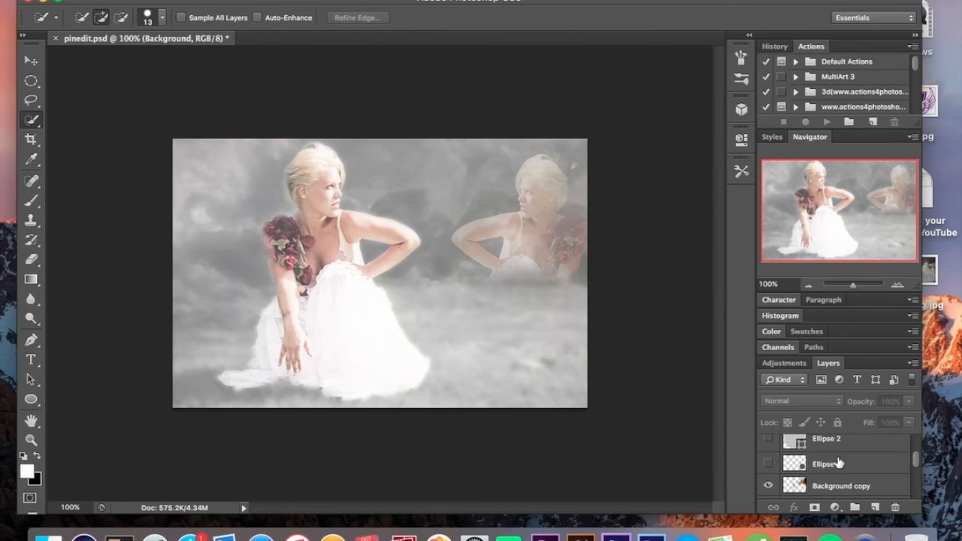
click(842, 490)
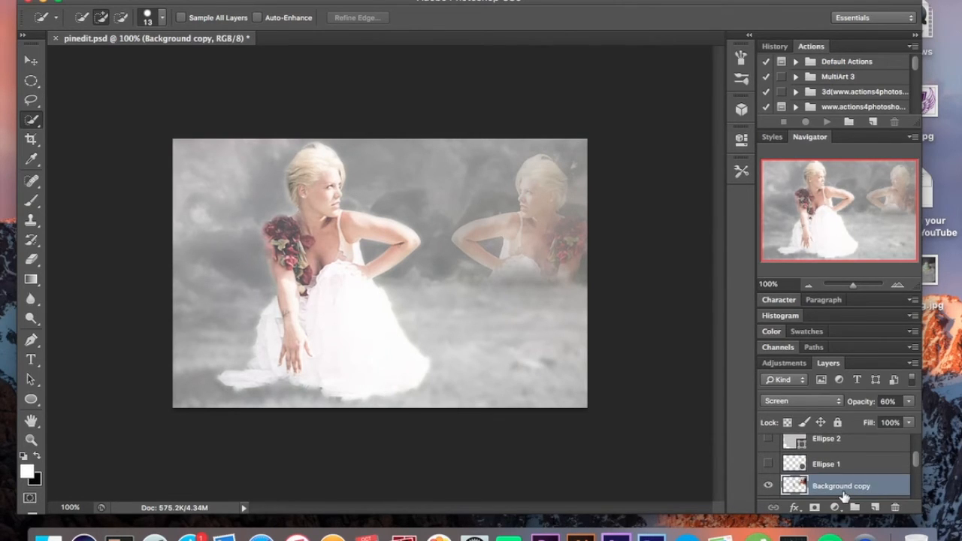
Step: Show the Free Transform frame of the Background copy layer without altering it, and activate the Eraser and Move tools in turn
key(super+t)
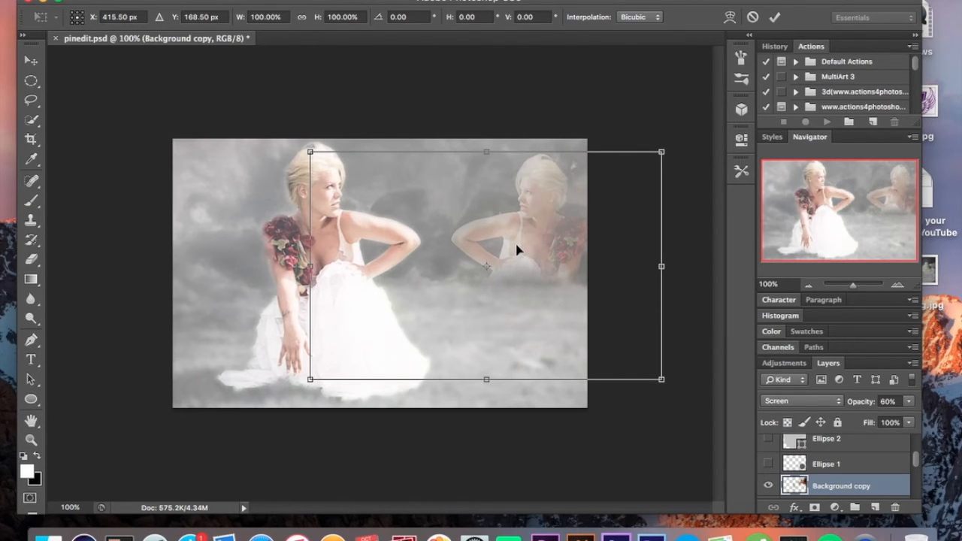
key(Return)
key(w)
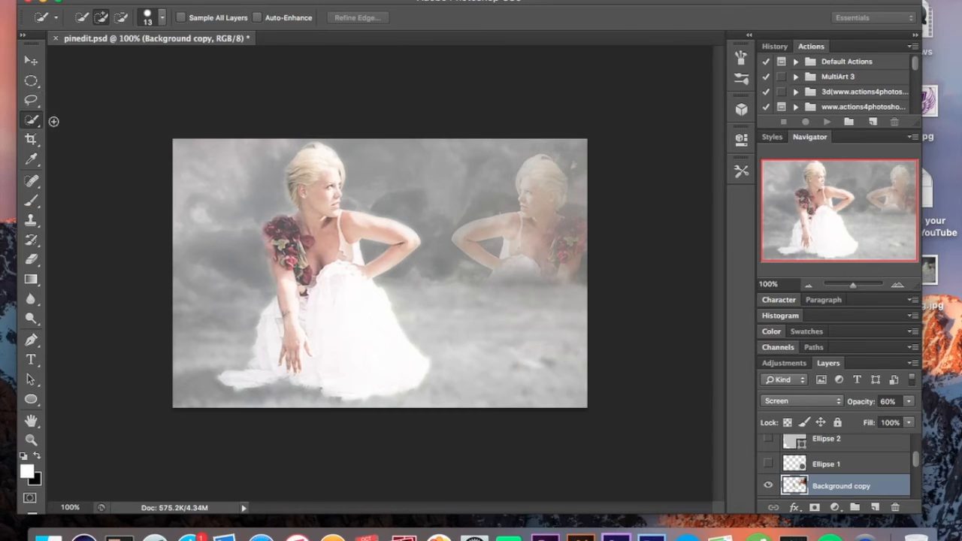
click(31, 260)
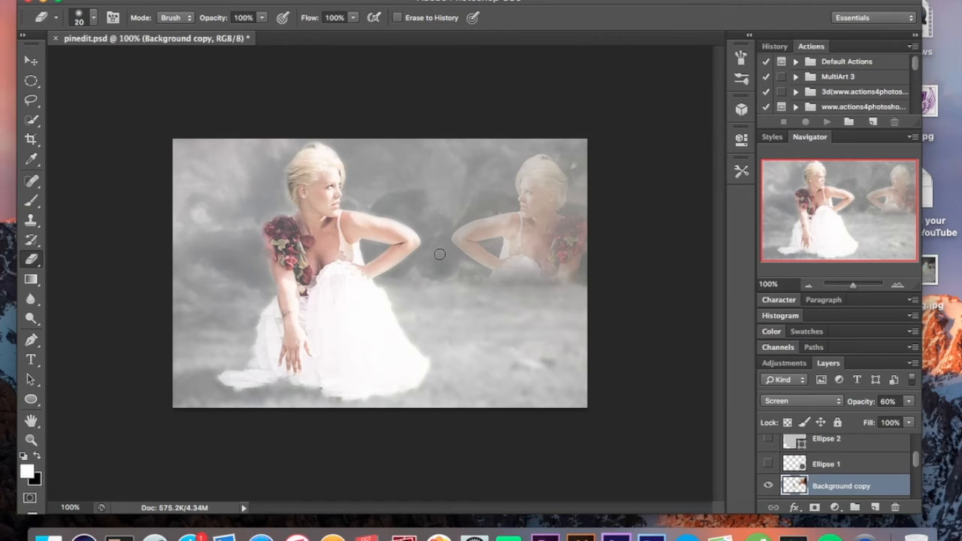
click(30, 61)
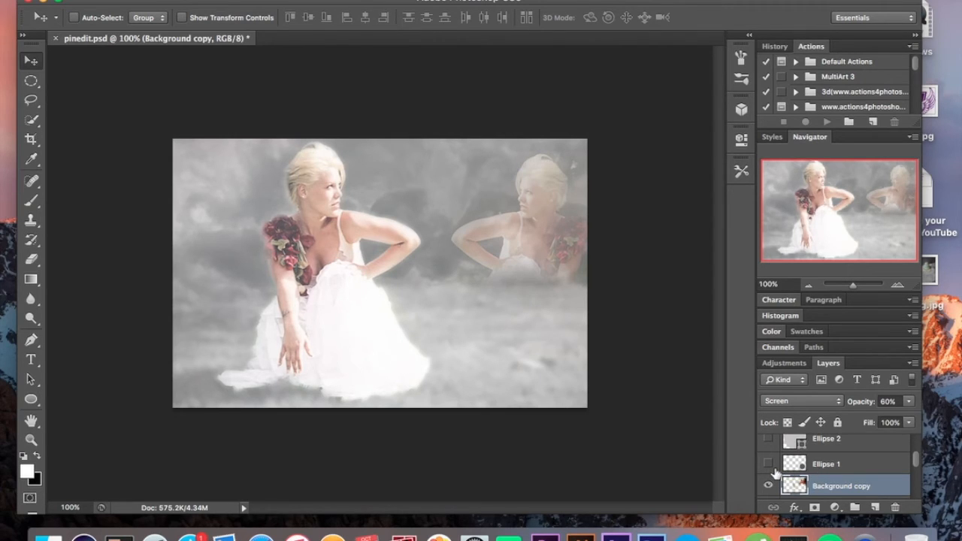
Step: Activate the Ellipse tool, and make the Ellipse 1 layer visible and selected
click(31, 402)
click(31, 403)
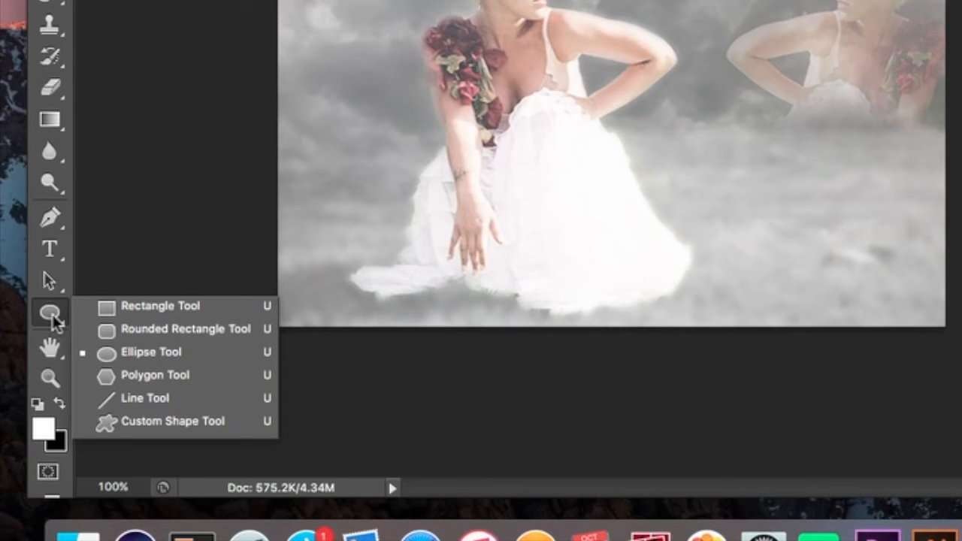
click(130, 356)
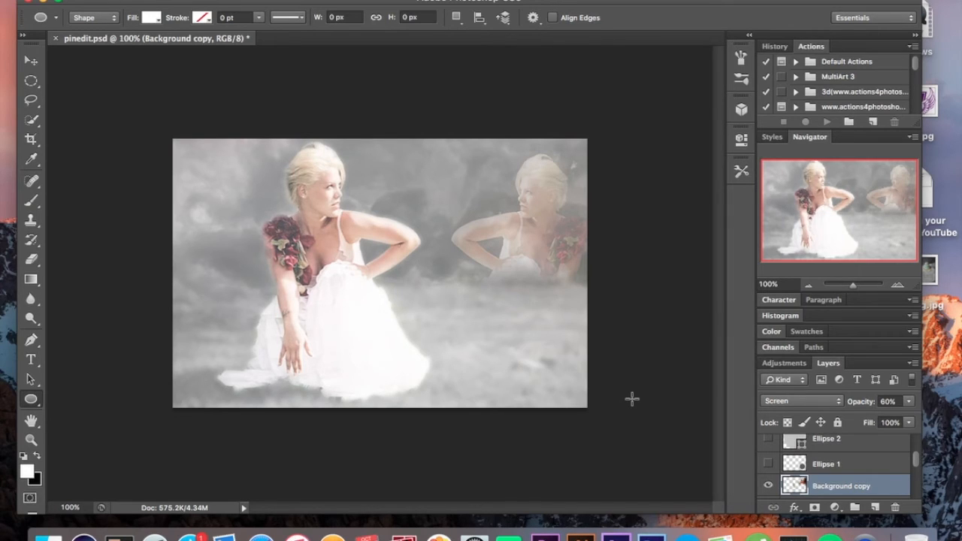
click(767, 464)
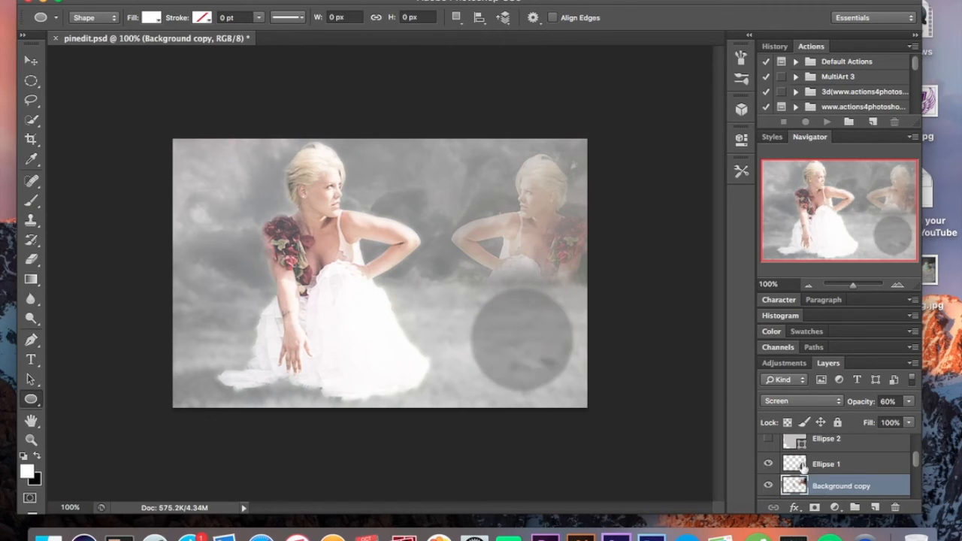
click(842, 467)
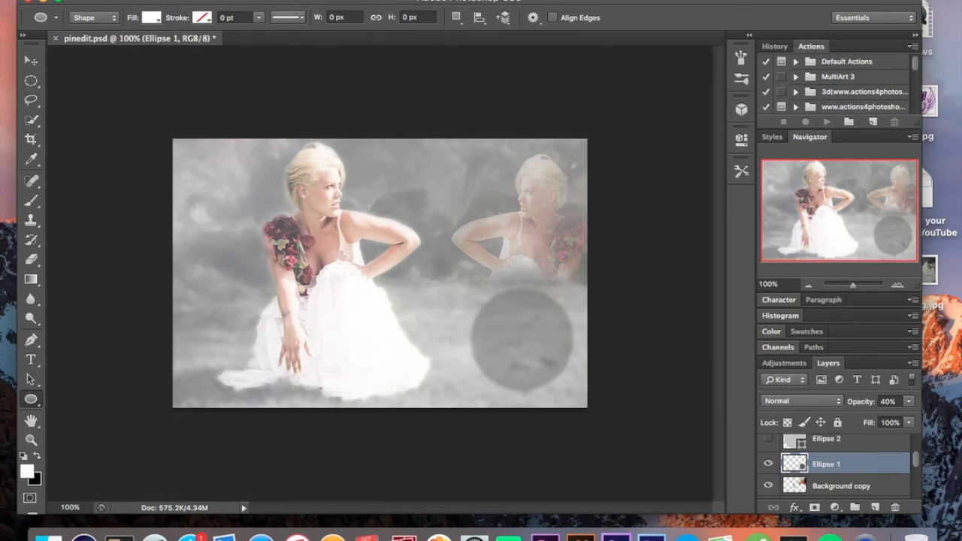
Step: Examine the Gaussian Blur settings for the Ellipse 1 layer and dismiss them without applying the filter
click(409, 2)
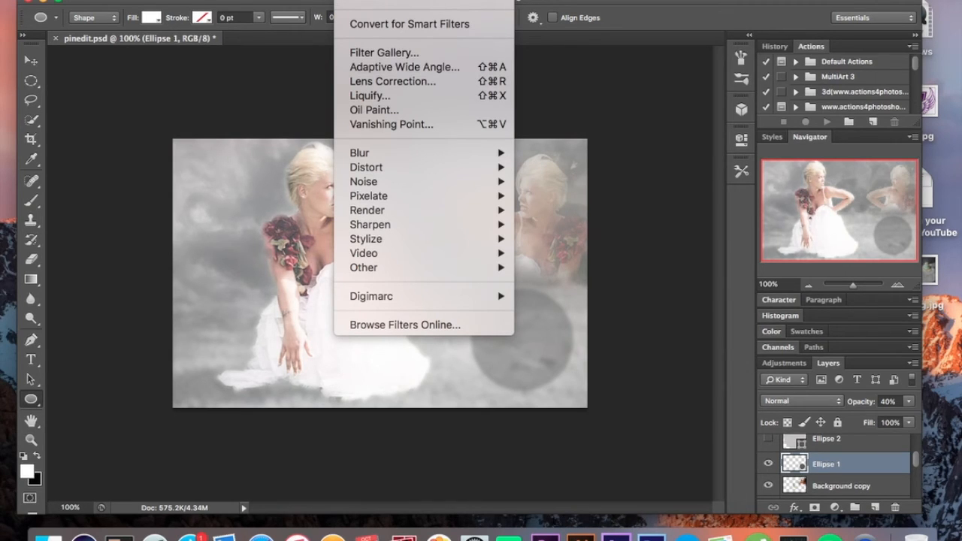
mouse_move(435, 153)
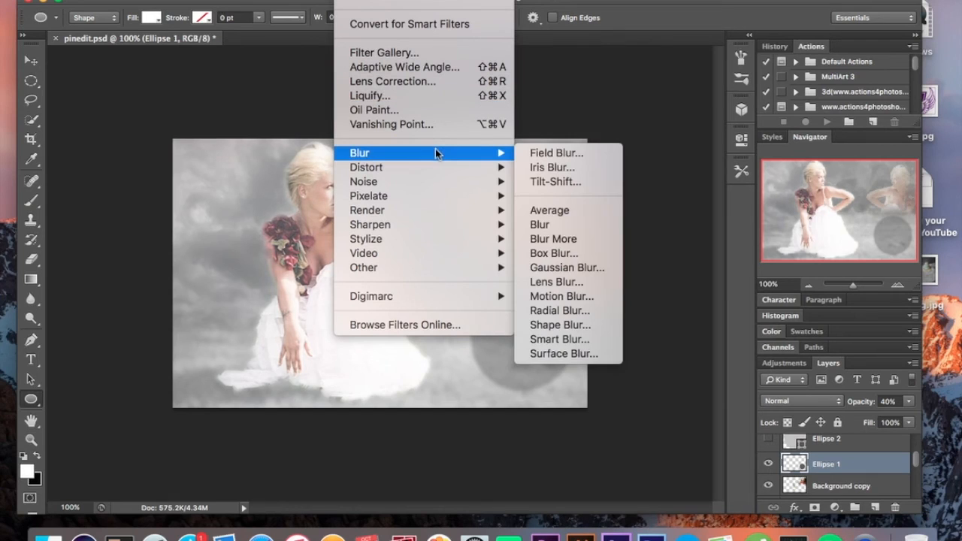
click(571, 268)
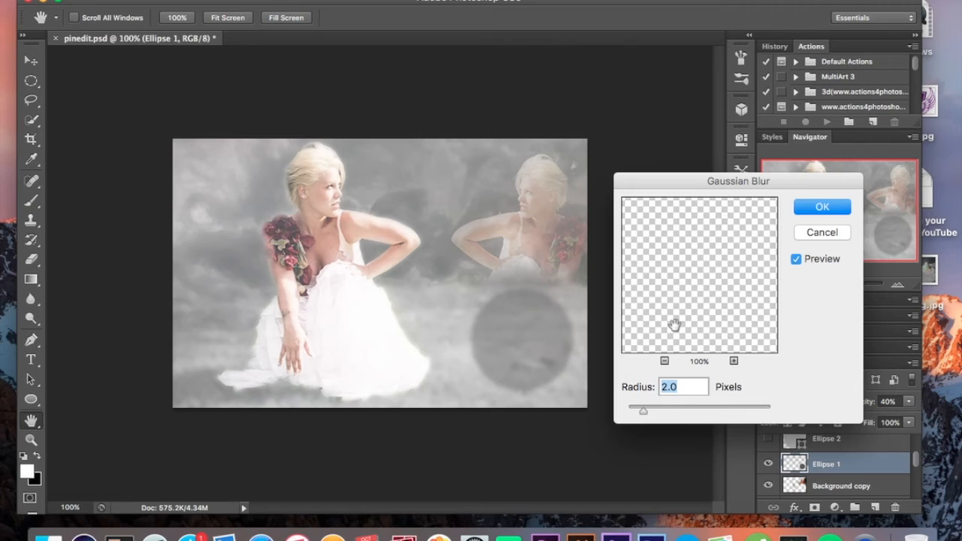
click(818, 234)
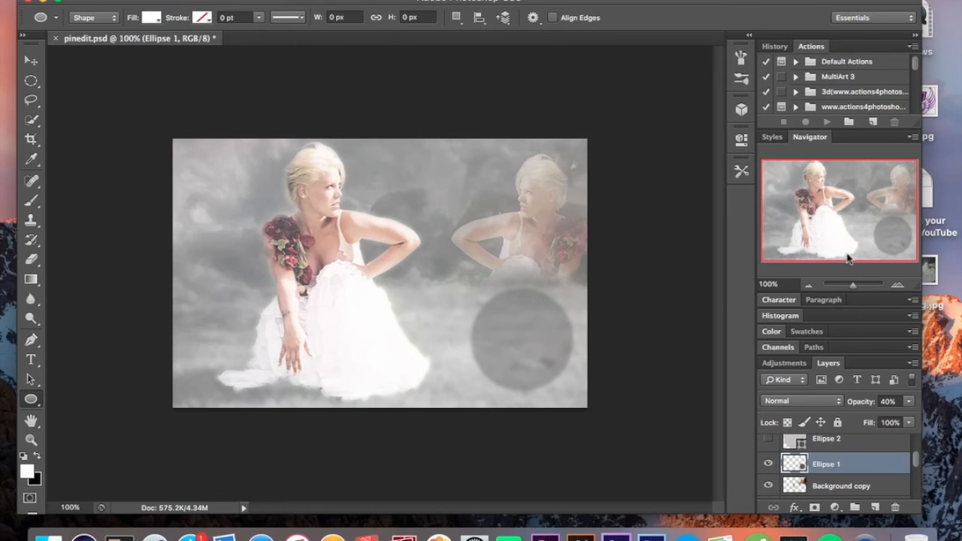
Step: Select the Ellipse 2 shape layer above Ellipse 1 and make it visible
scroll(857, 471, up, 2)
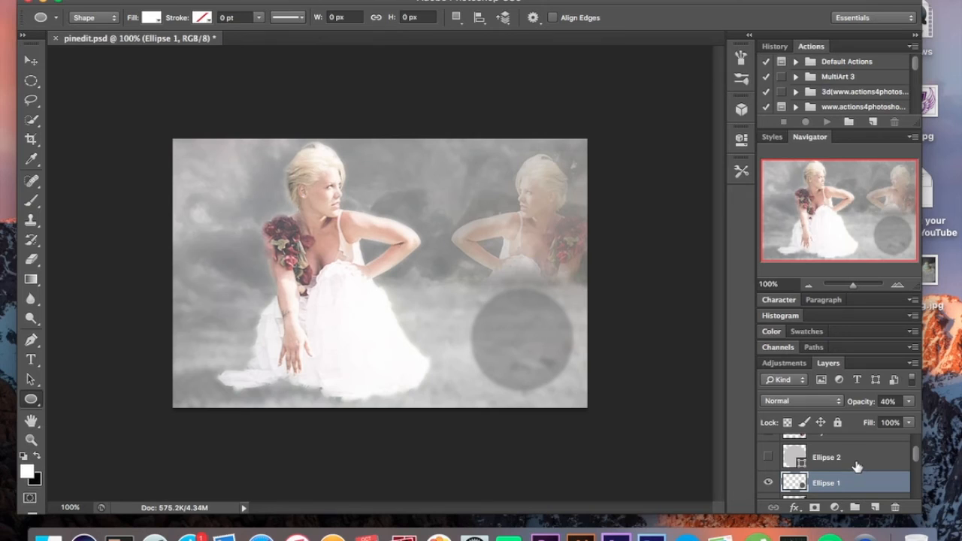
click(855, 461)
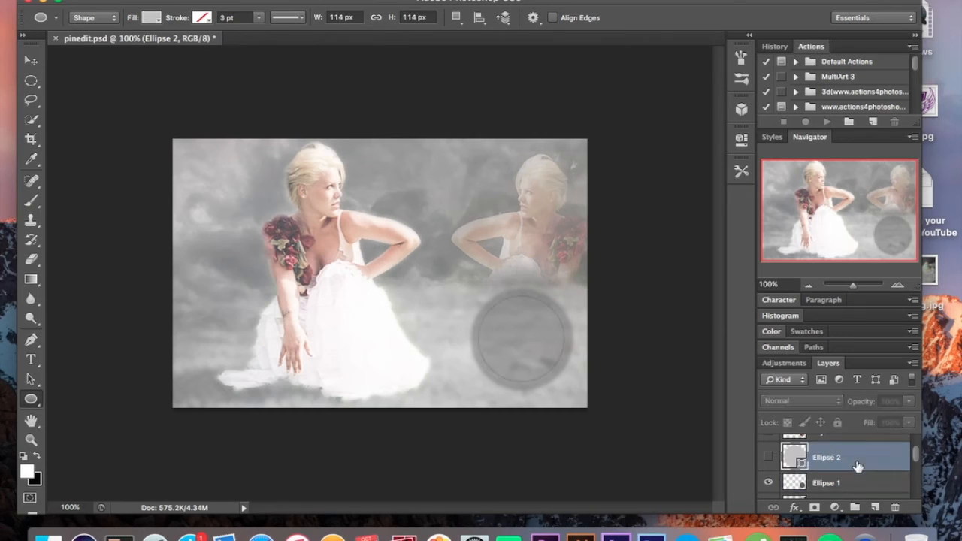
click(766, 459)
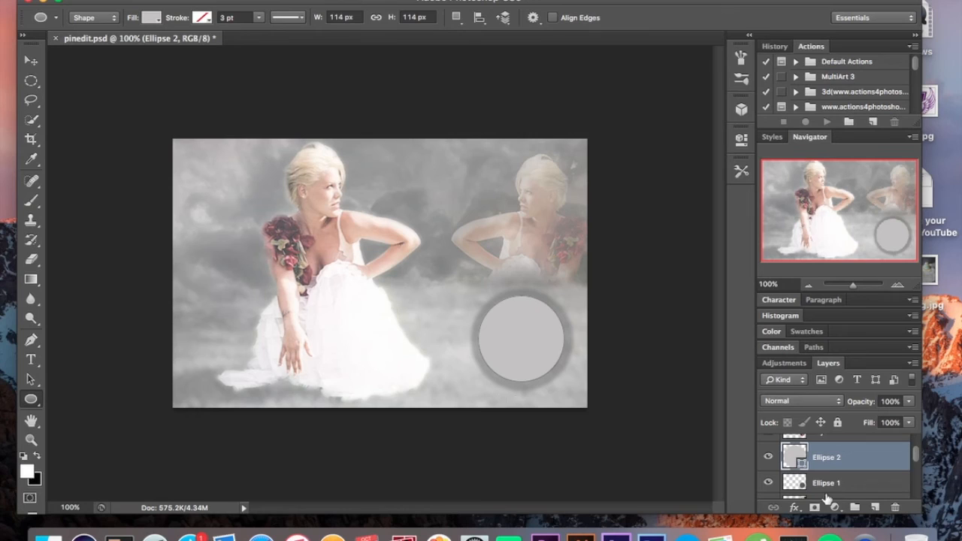
Step: Make Layer 4 and the P!nk text layer visible, with Layer 4 selected and the Elliptical Marquee tool active
scroll(830, 462, up, 1)
scroll(831, 464, up, 1)
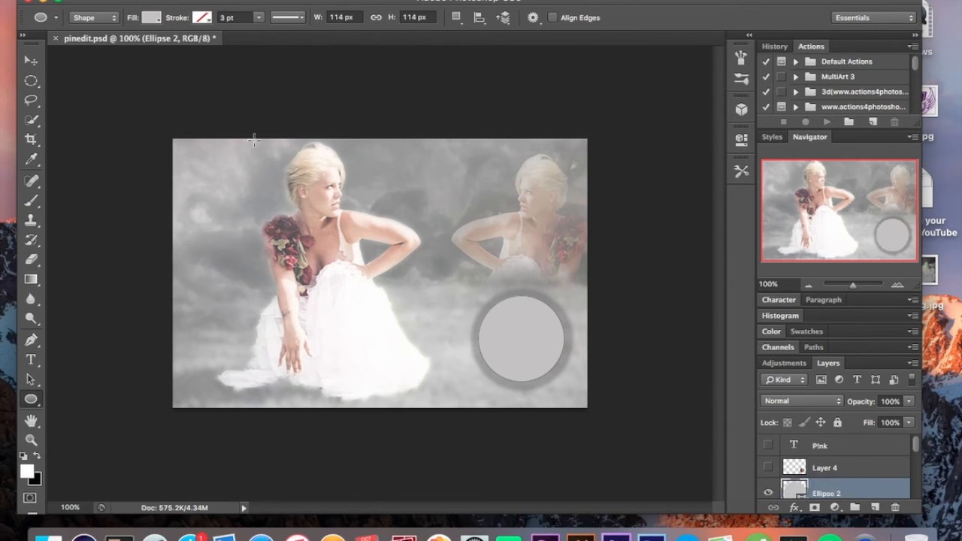
click(34, 85)
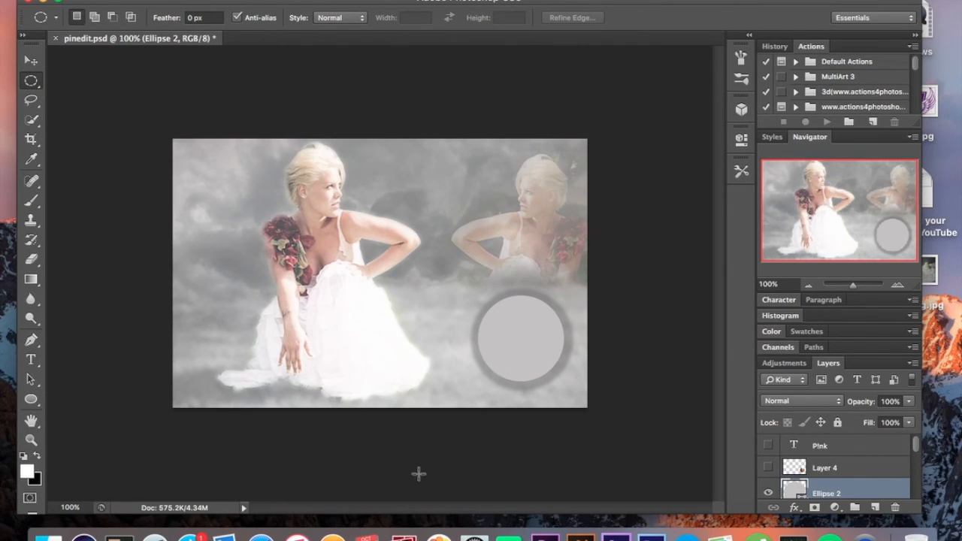
click(768, 469)
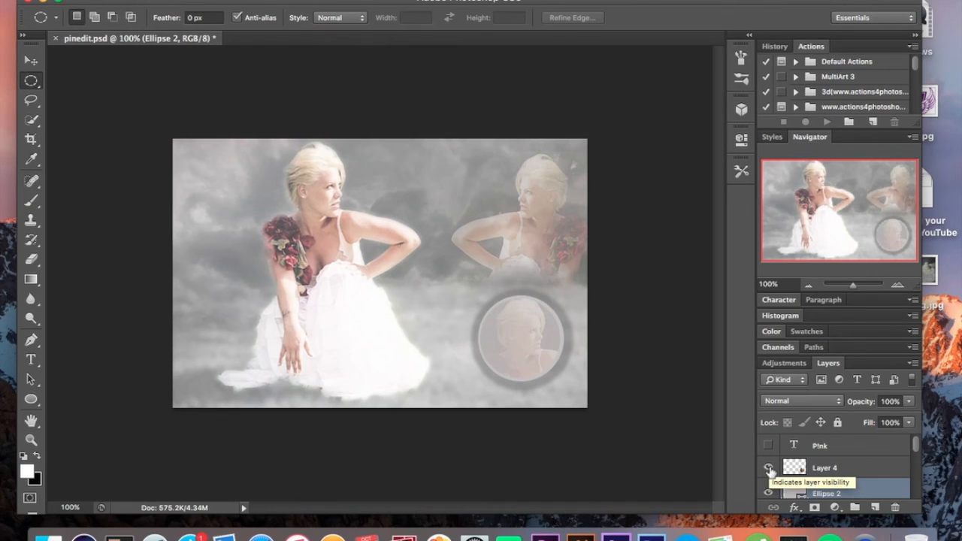
click(824, 466)
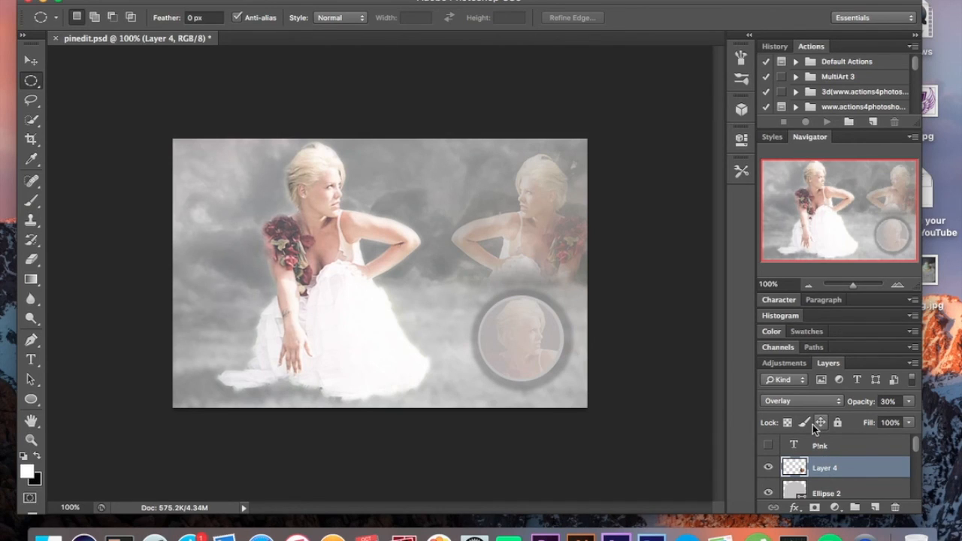
click(767, 445)
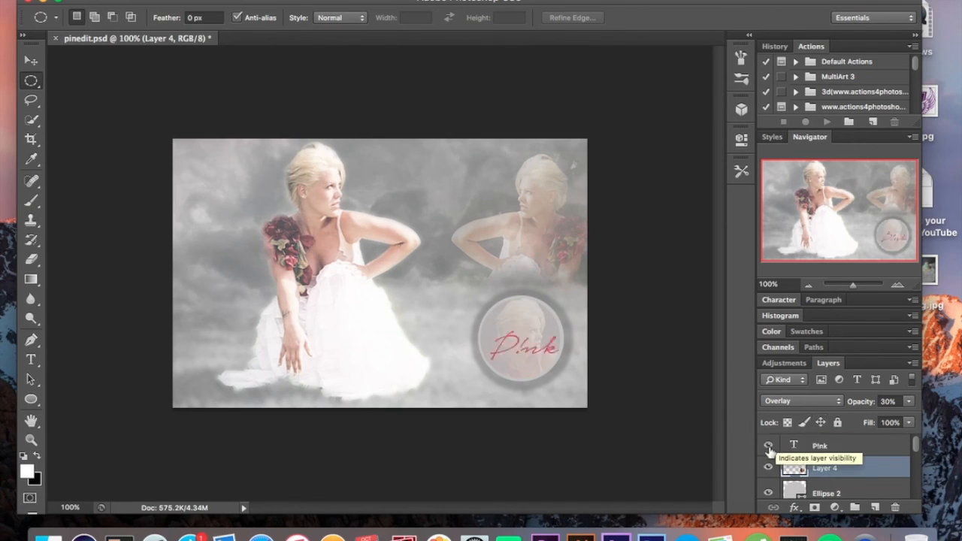